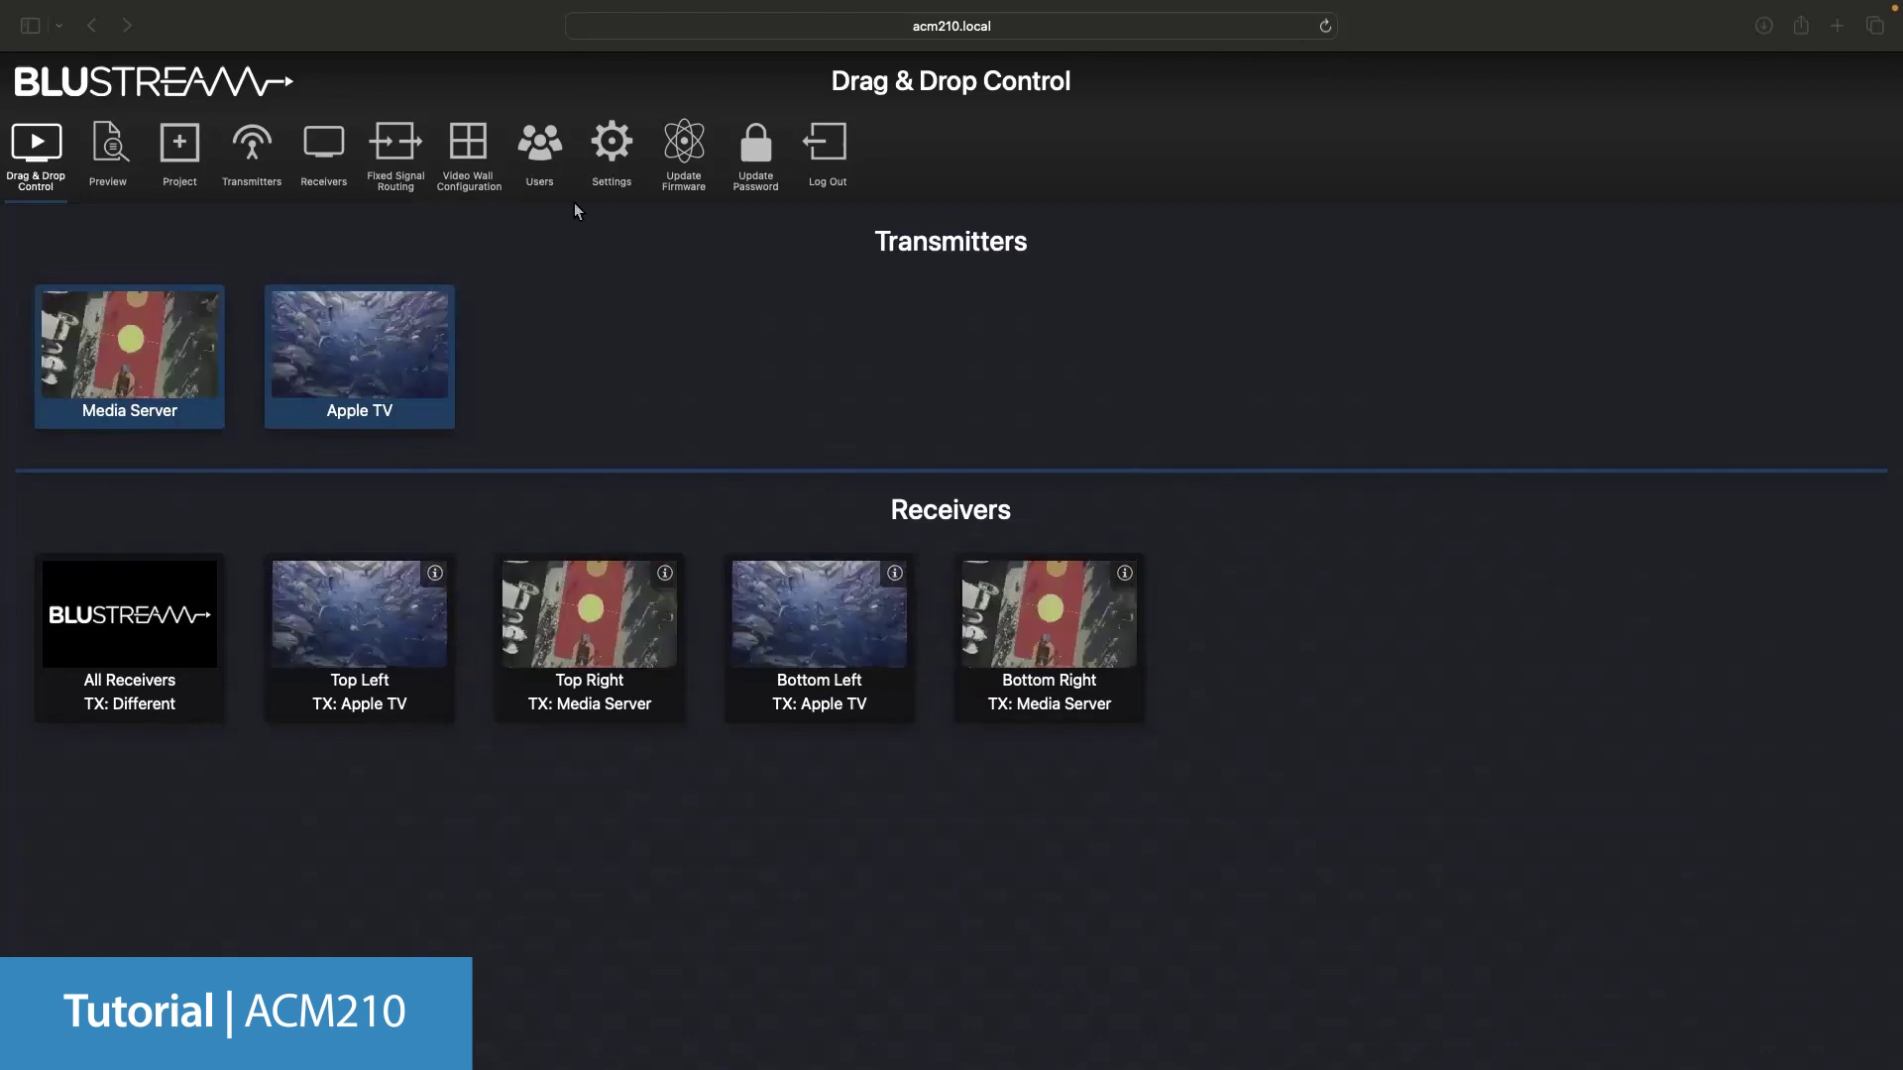
{"action": "left_click", "coordinate": [465, 146]}
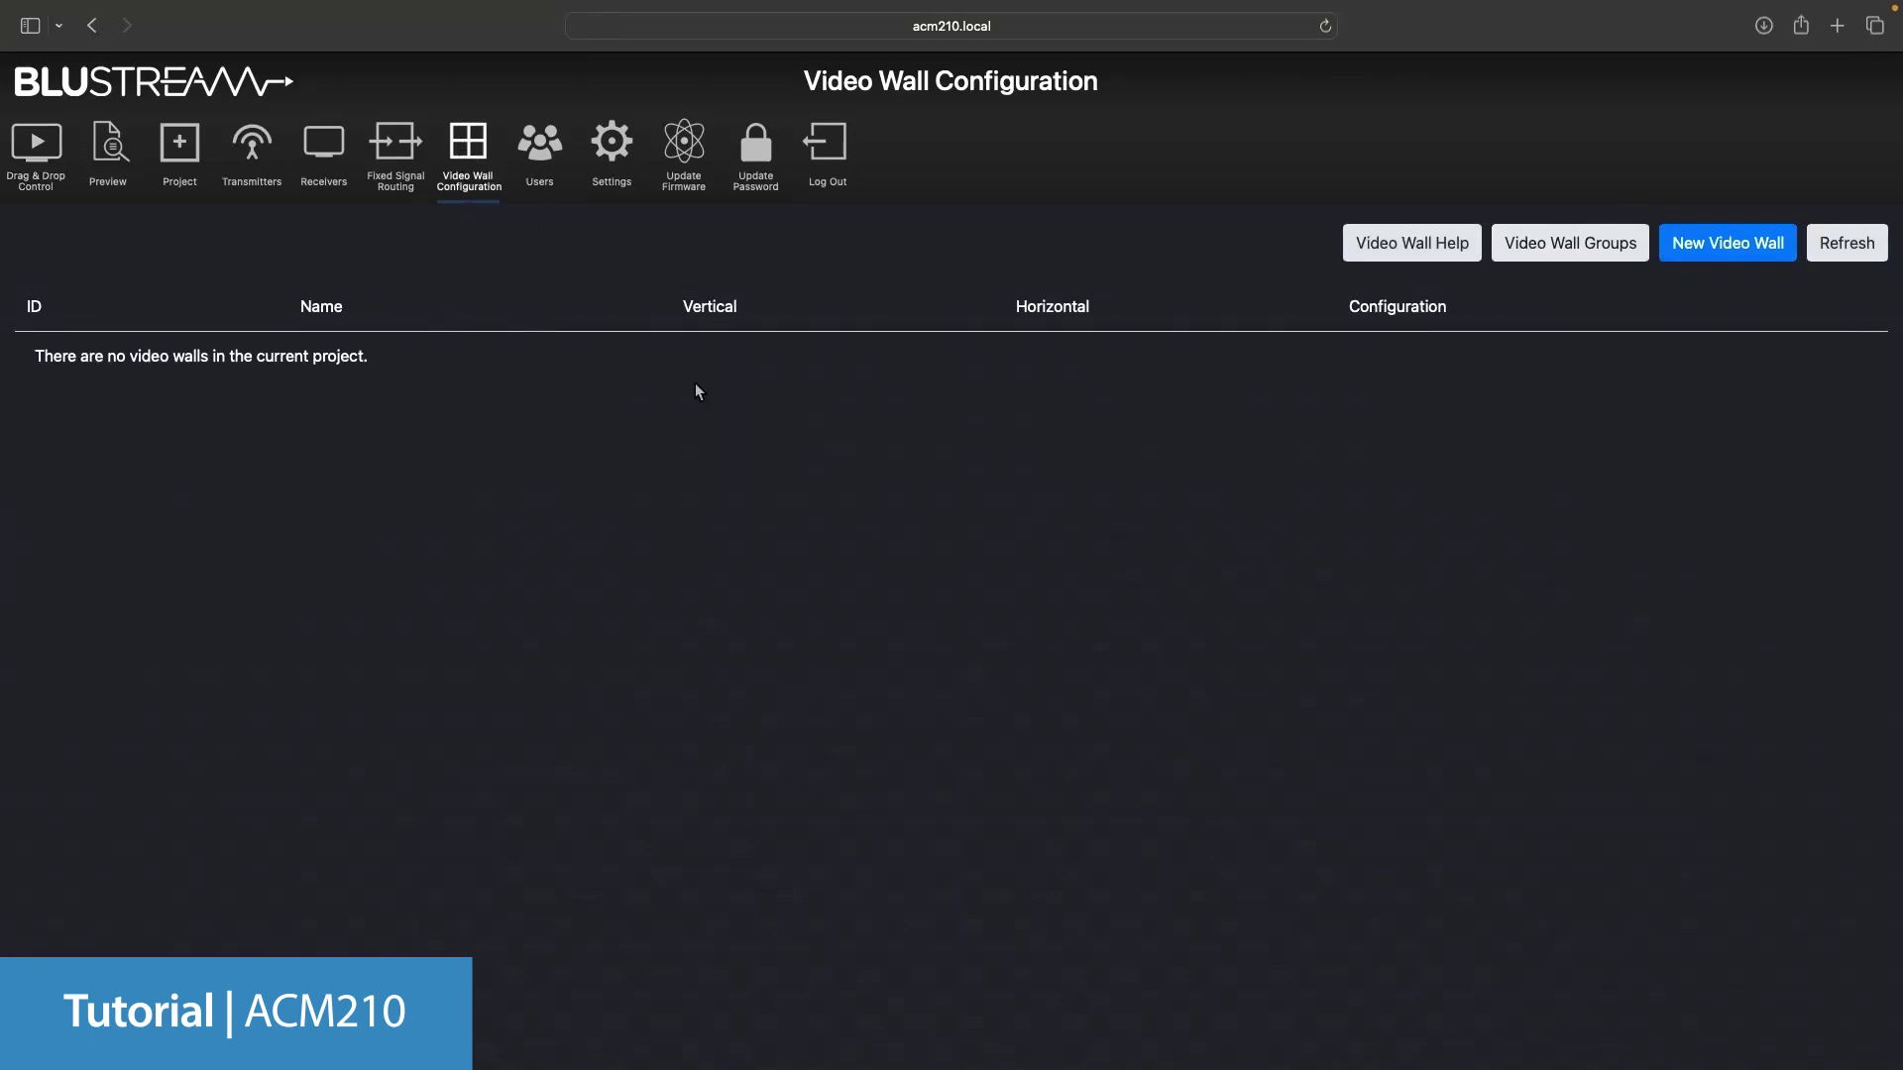
Start a new video wall named 'Reception', keeping the 2 horizontal by 2 vertical layout.
{"action": "left_click", "coordinate": [1720, 248]}
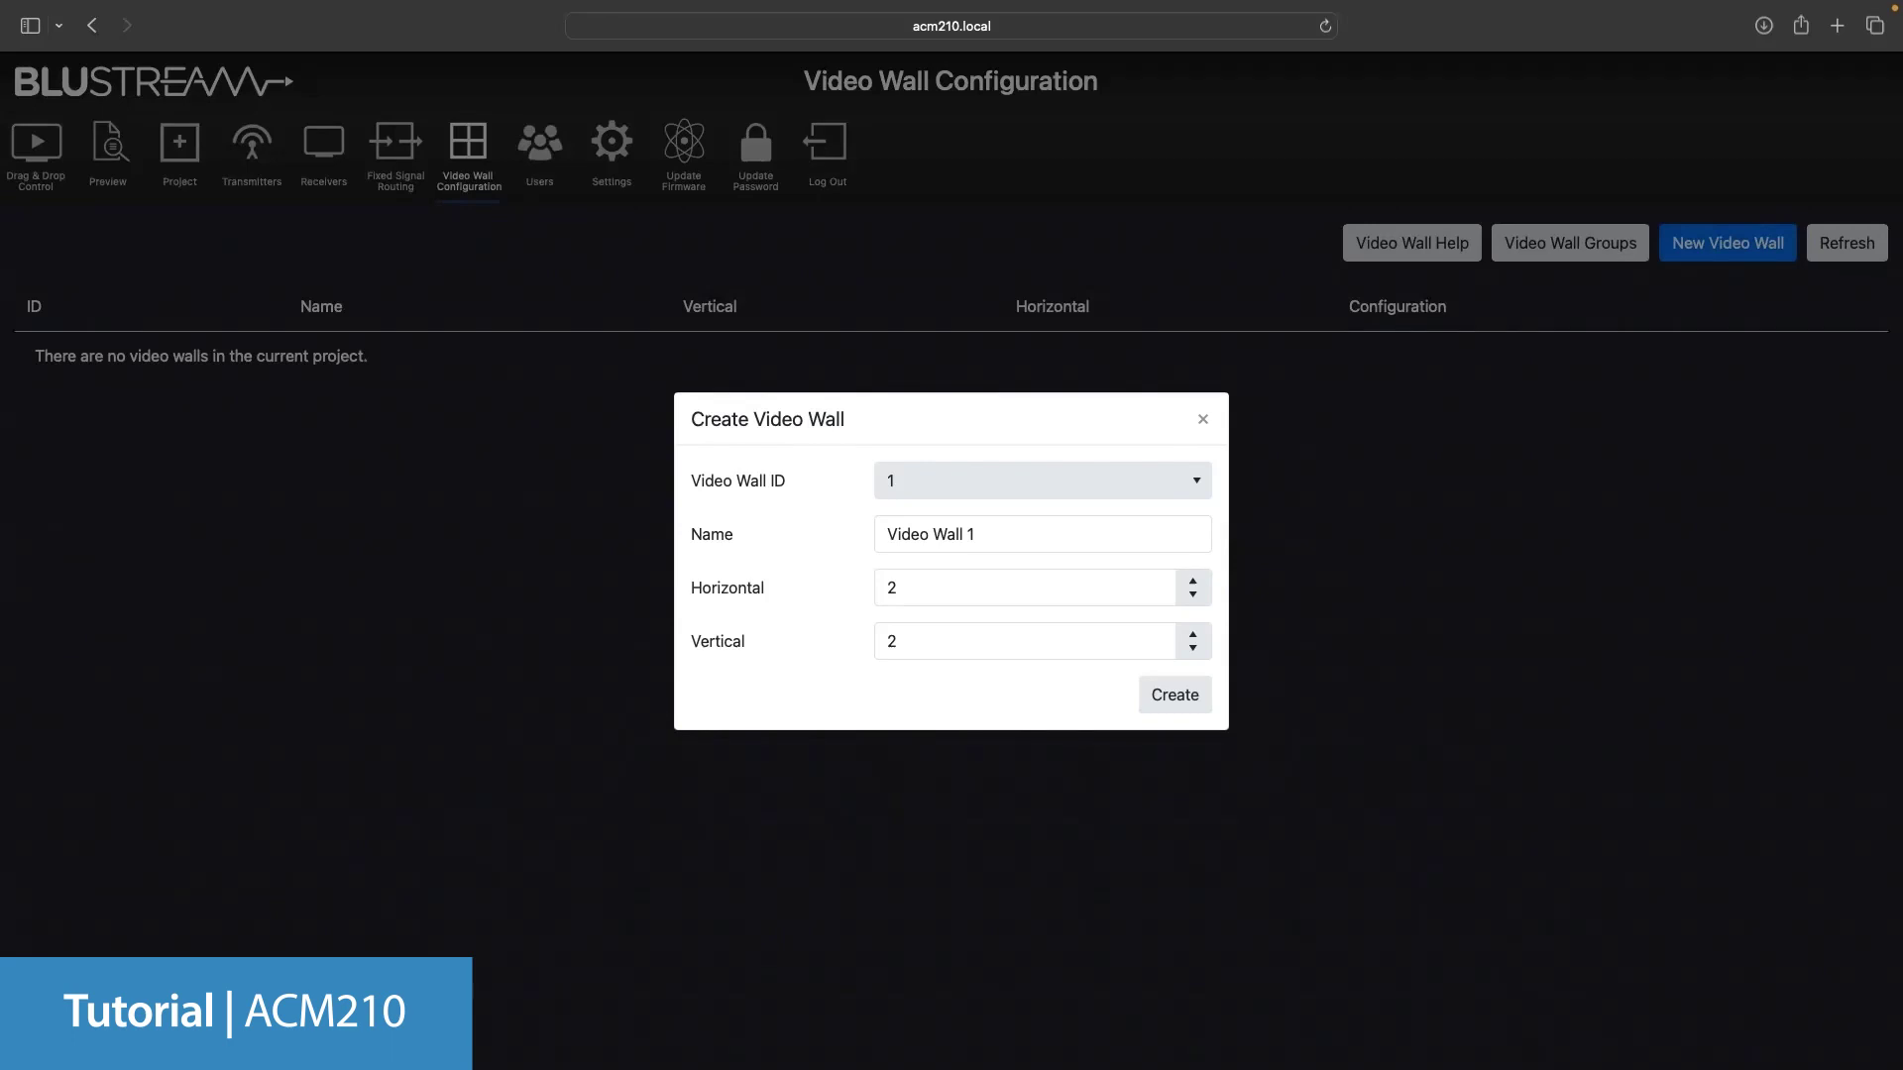
{"action": "left_click", "coordinate": [986, 535]}
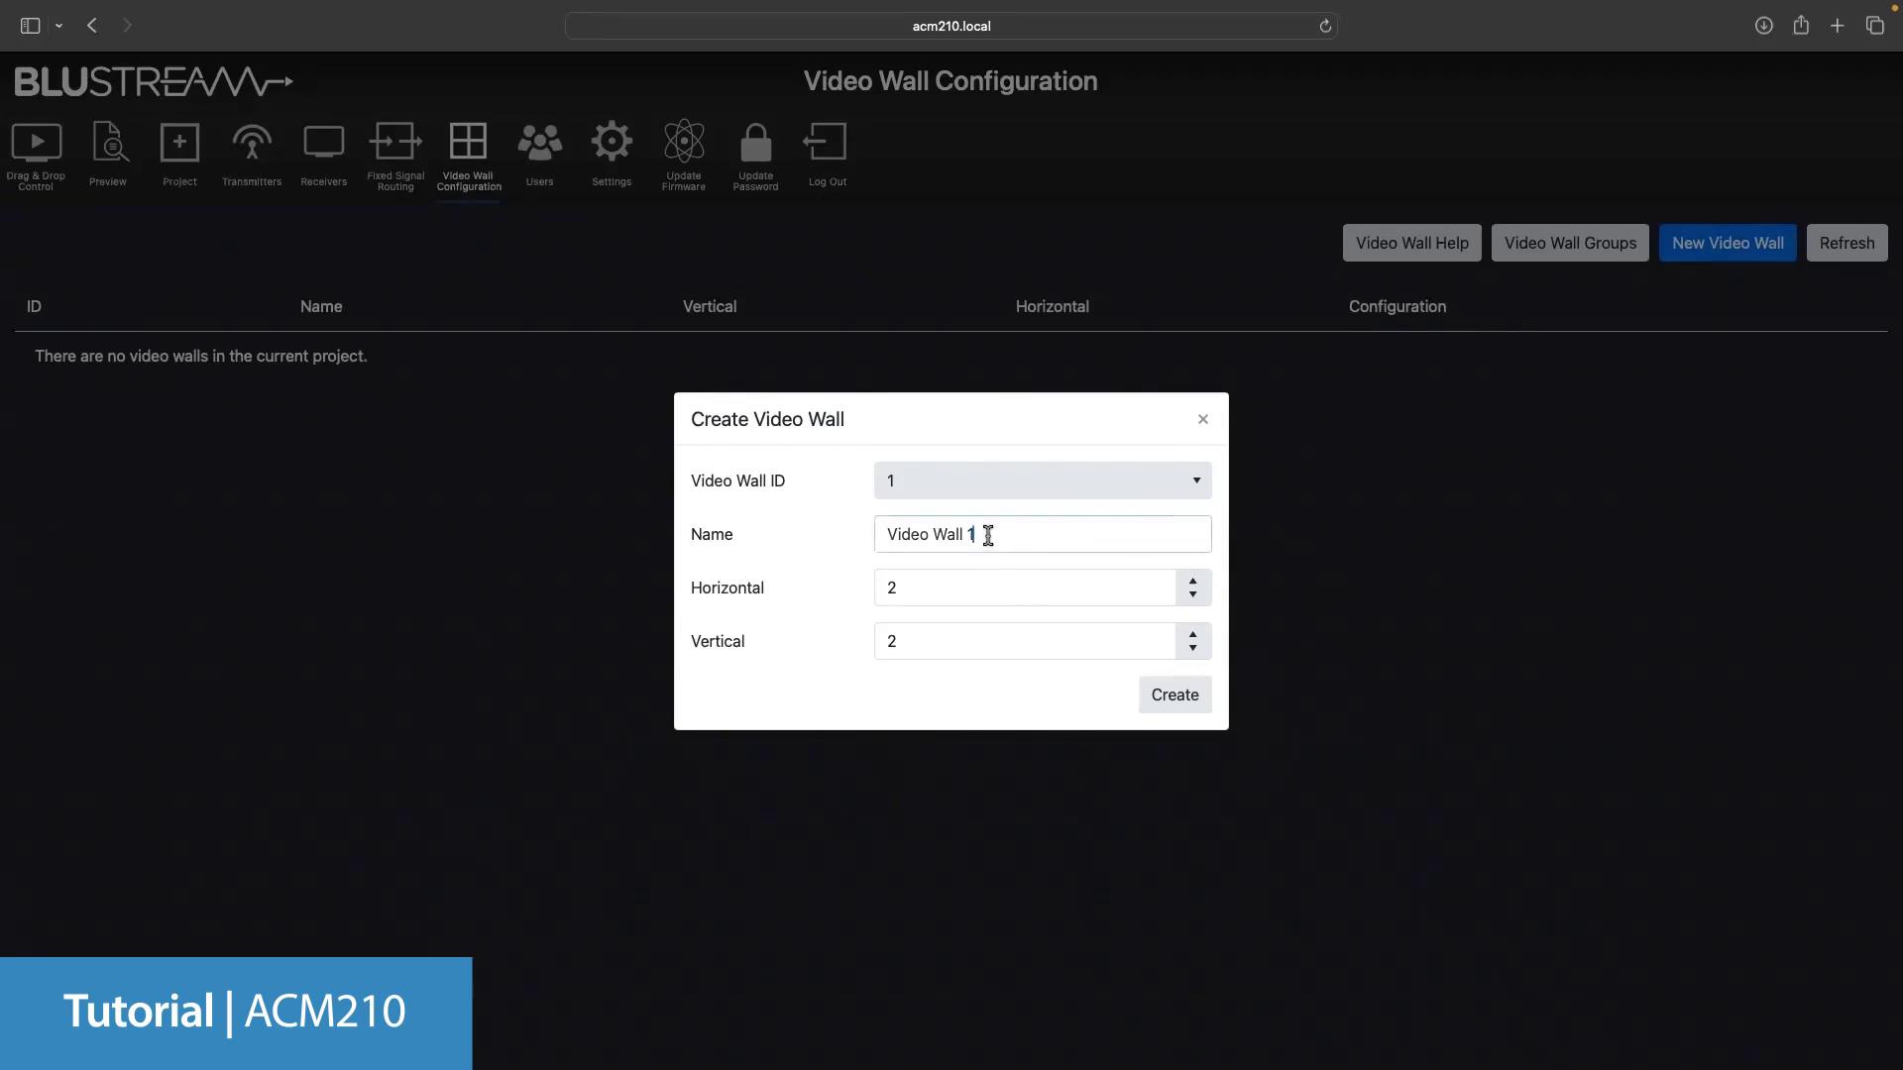
{"action": "triple_click", "coordinate": [951, 536]}
{"action": "type", "text": "Reception"}
Create the wall and assign receivers Top Left, Top Right, Bottom Left and Bottom Right to matching screens.
{"action": "left_click", "coordinate": [1167, 702]}
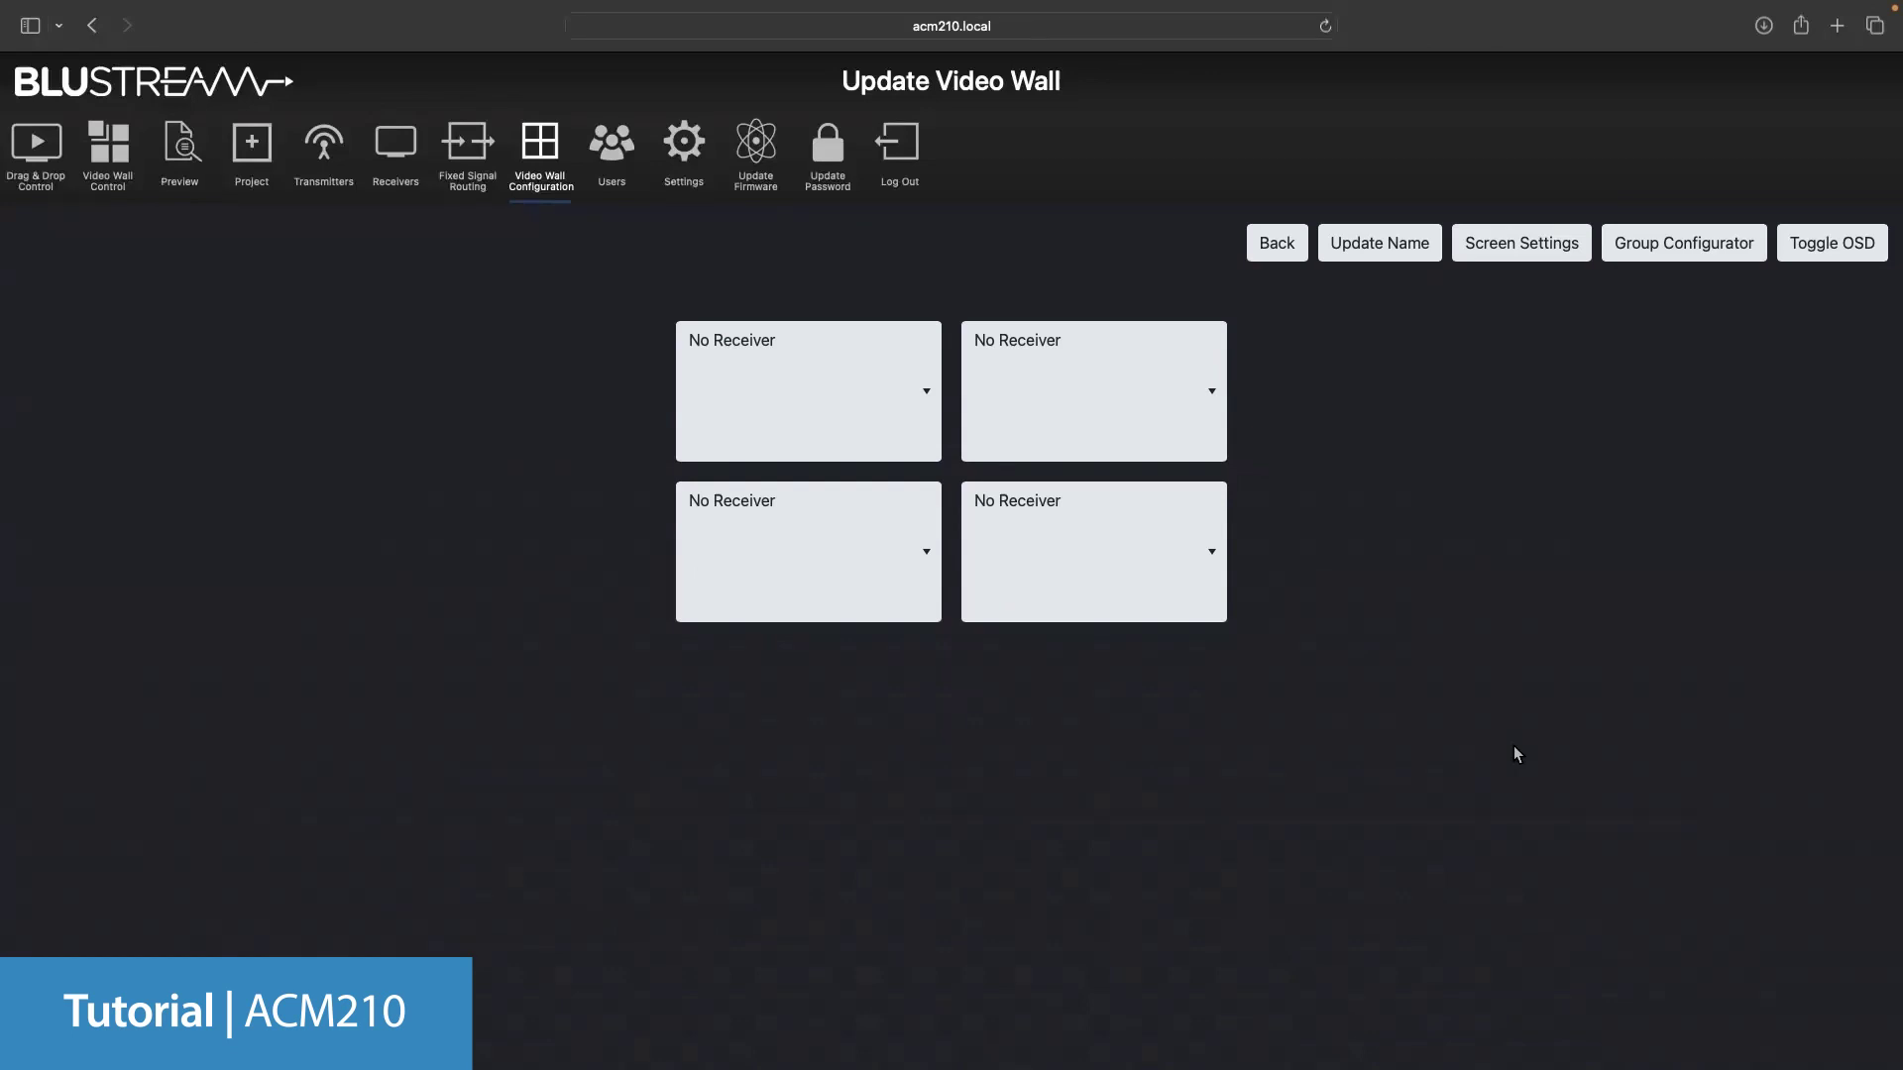
{"action": "left_click", "coordinate": [897, 401]}
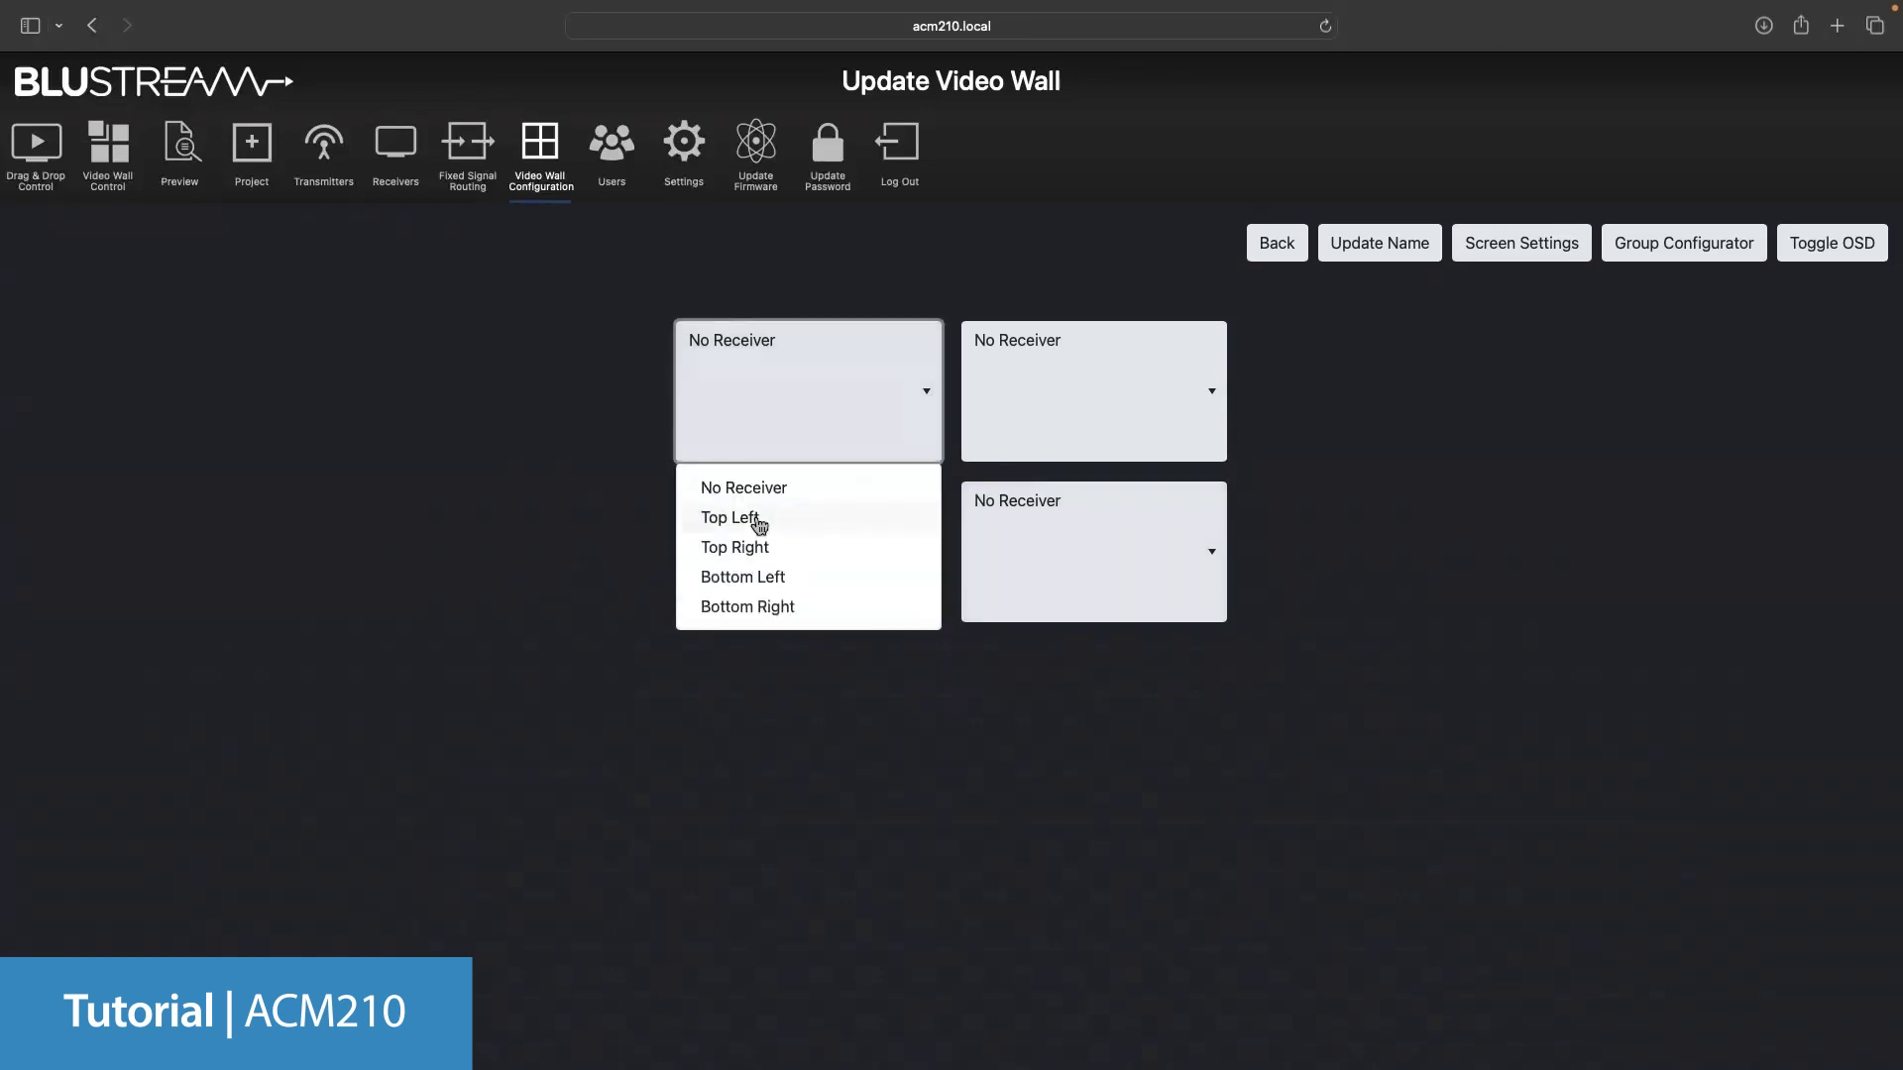
{"action": "left_click", "coordinate": [757, 520]}
{"action": "left_click", "coordinate": [1089, 388]}
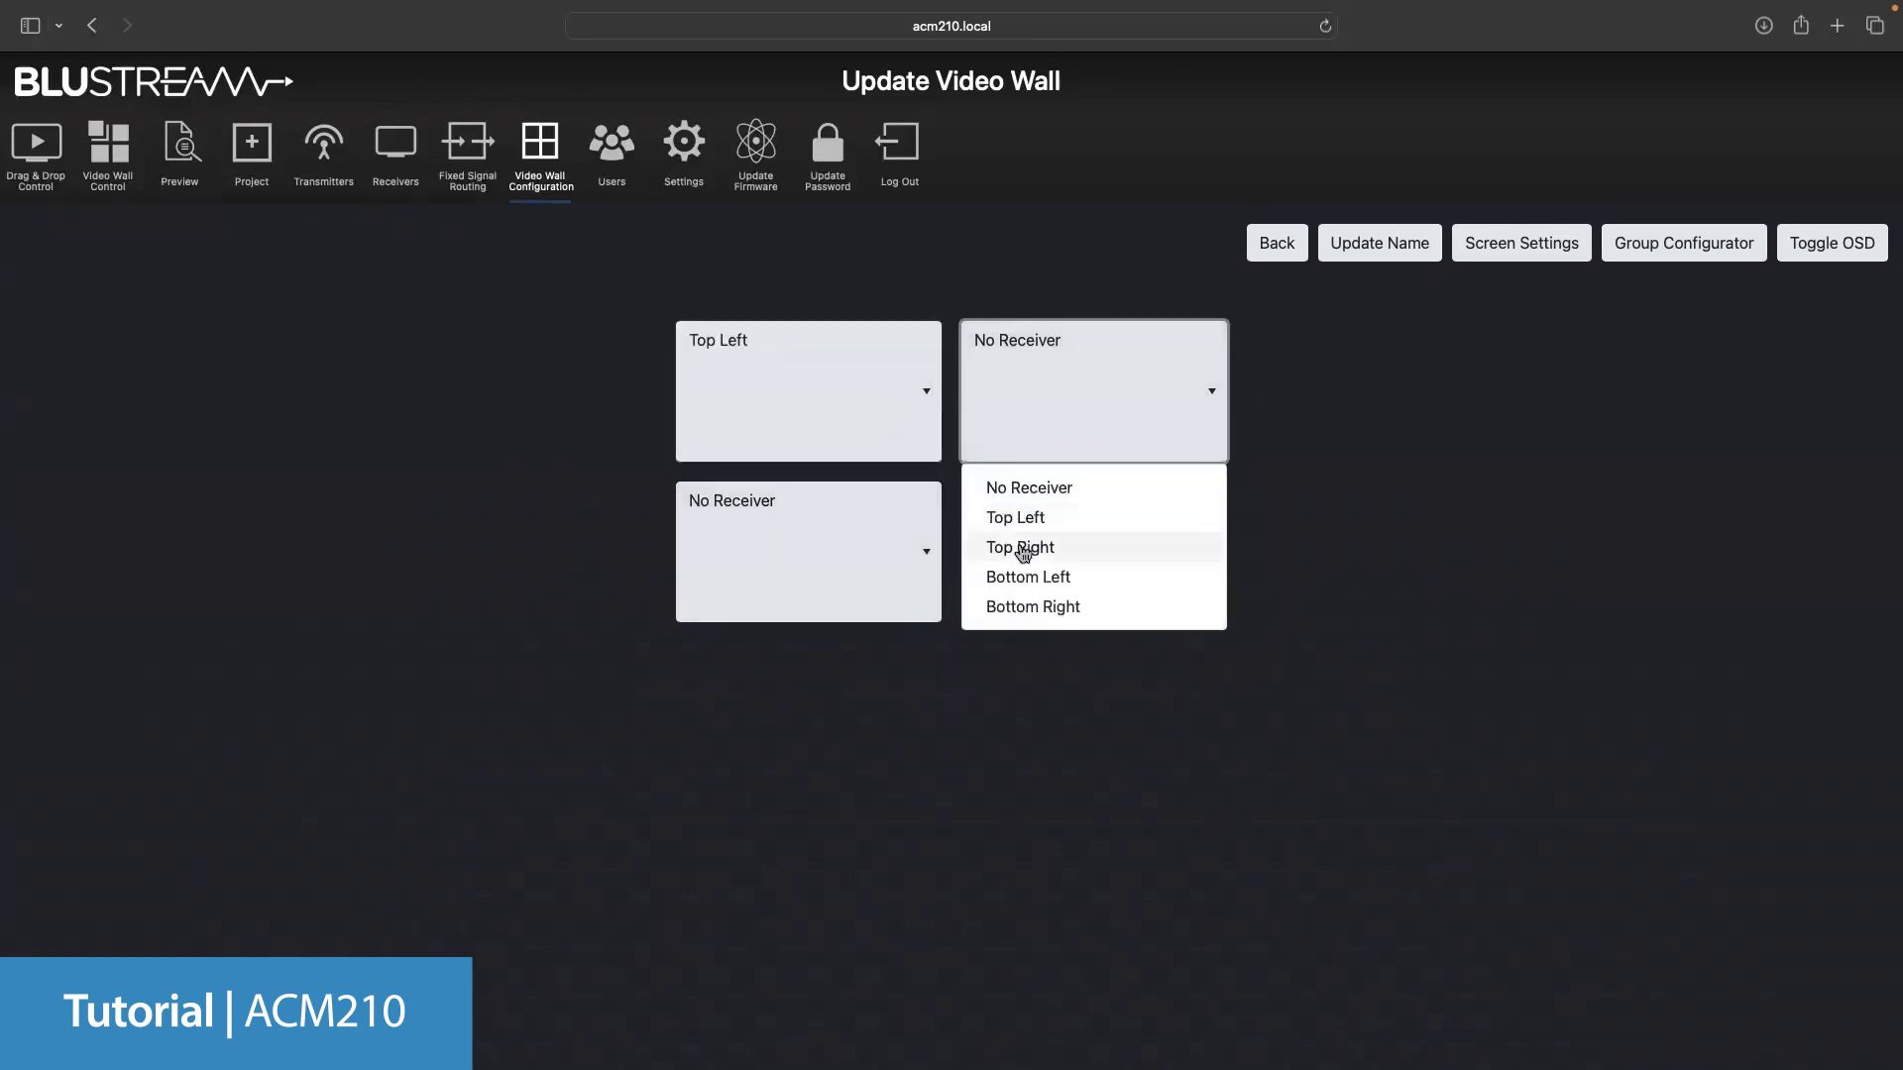
{"action": "left_click", "coordinate": [1021, 548]}
{"action": "left_click", "coordinate": [858, 553]}
{"action": "left_click", "coordinate": [752, 739]}
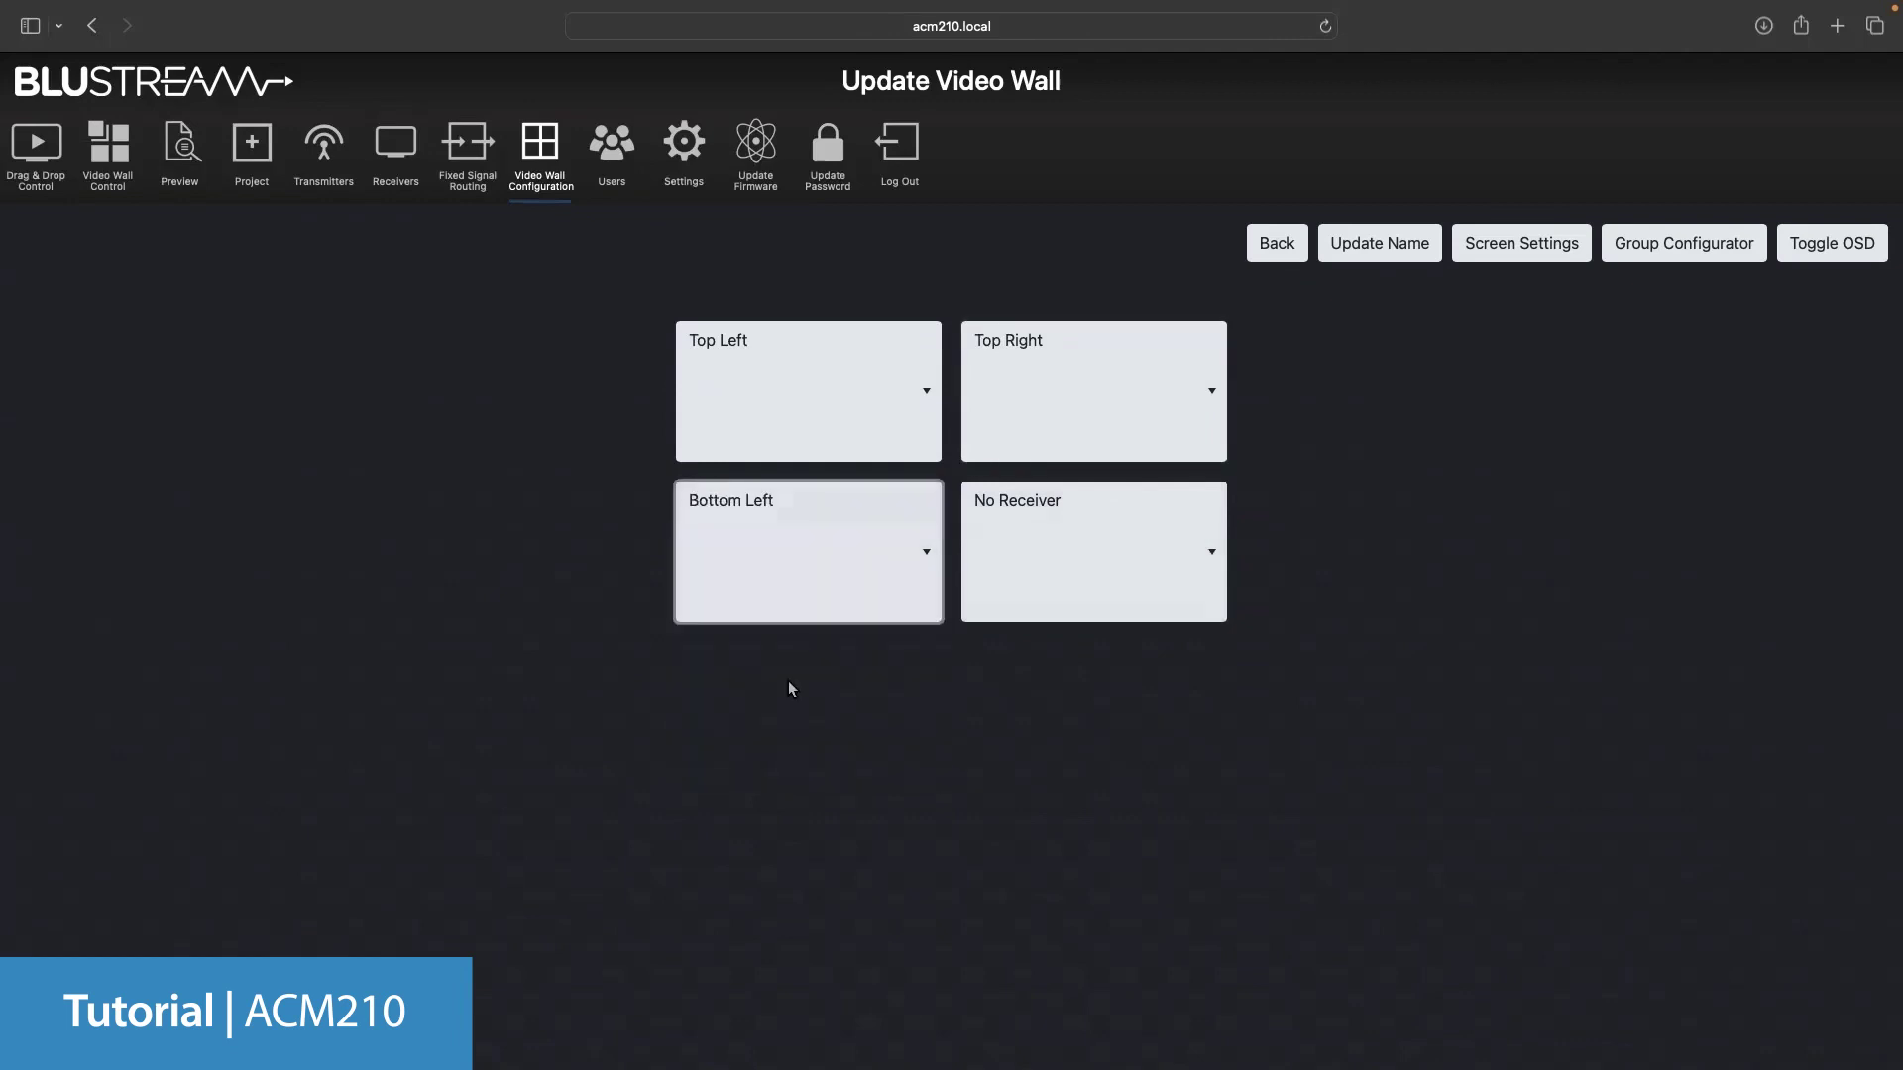
{"action": "left_click", "coordinate": [1020, 556]}
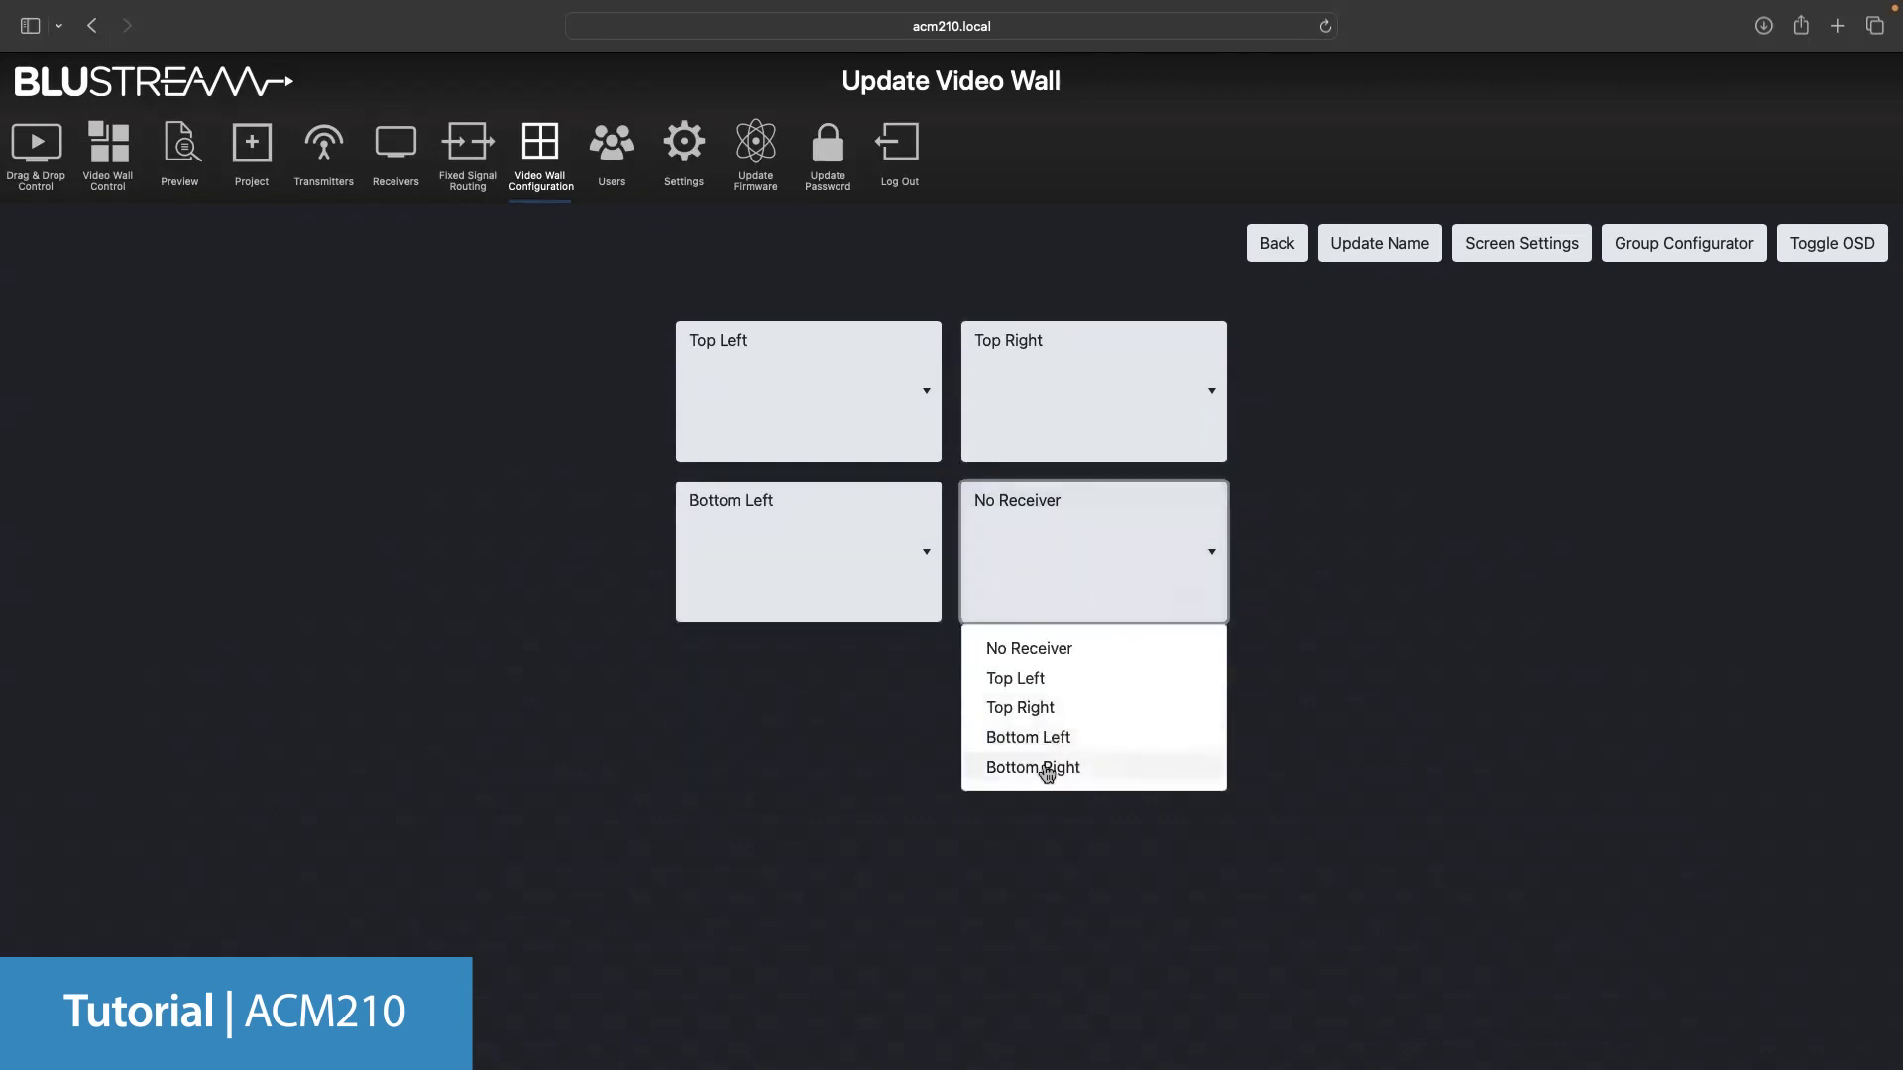
{"action": "left_click", "coordinate": [1048, 771]}
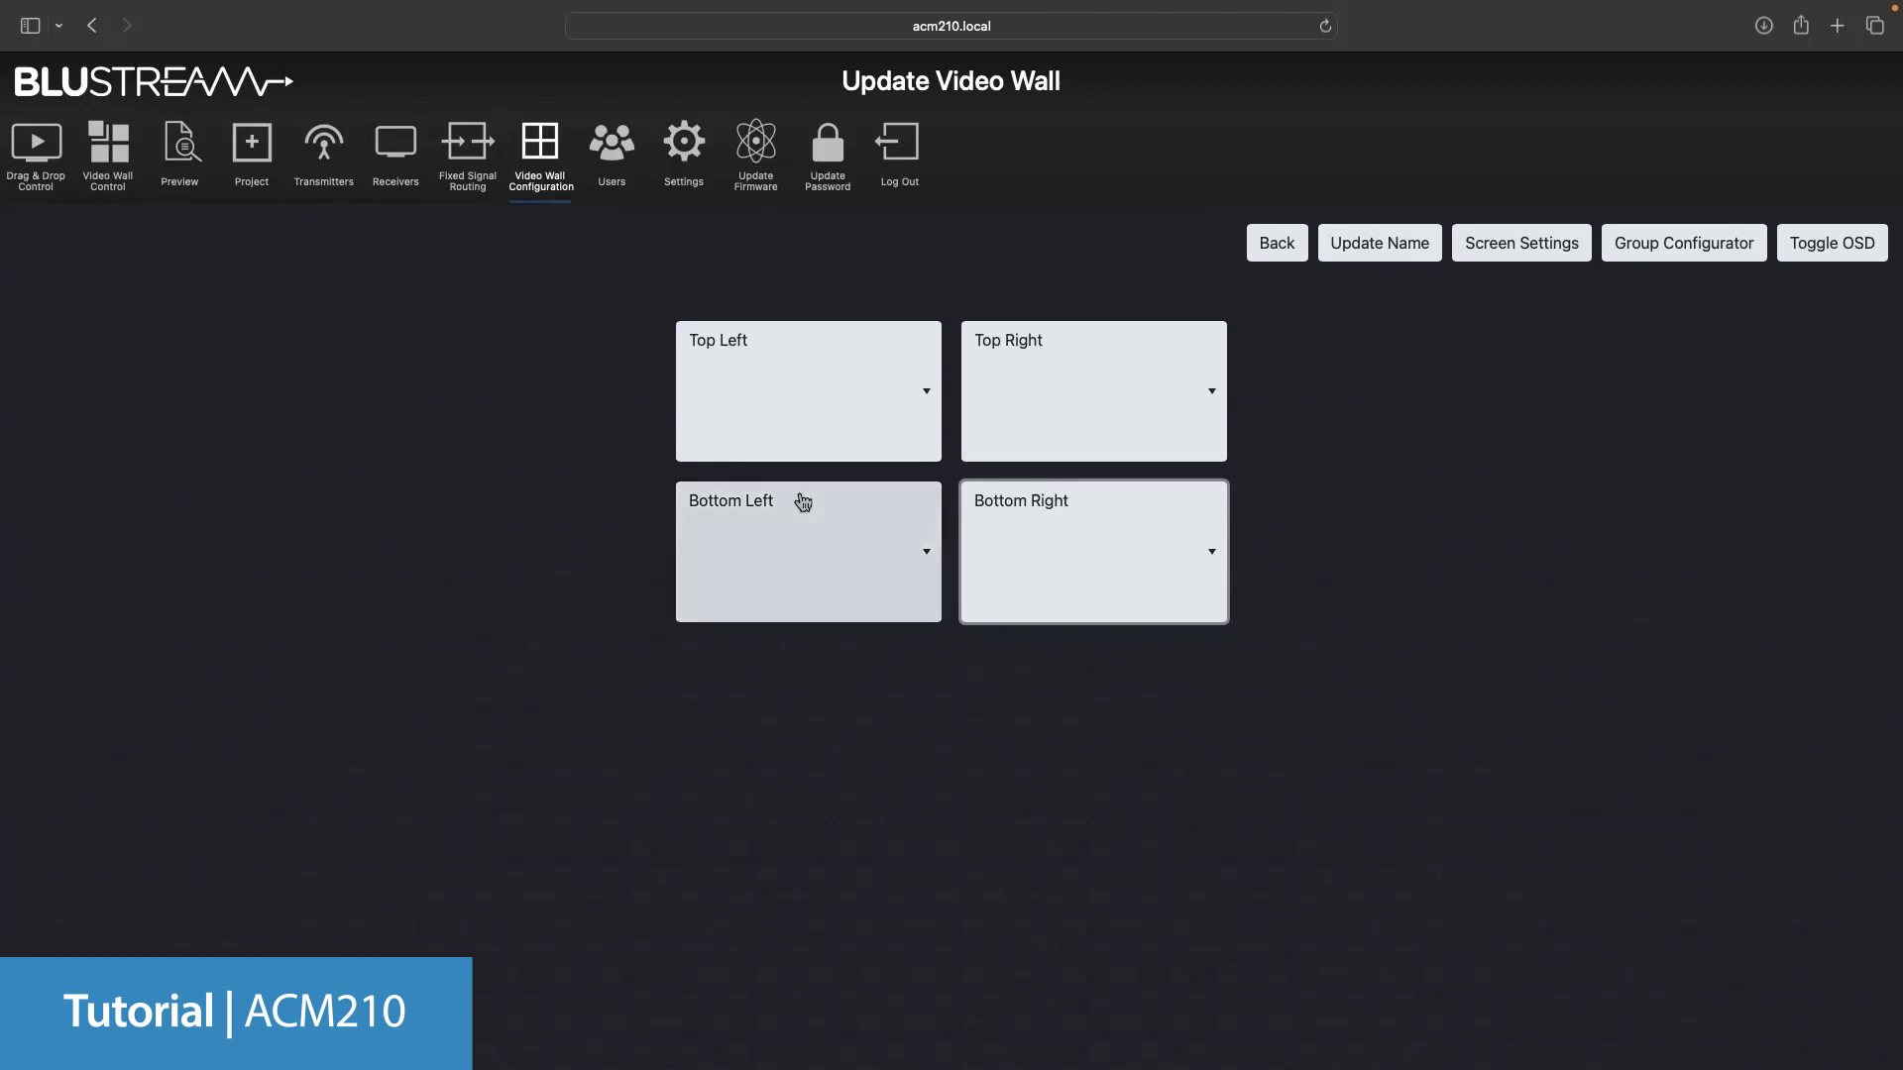
Rename the wall's Configuration 1 to 'Video Wall' in the group configurator.
{"action": "left_click", "coordinate": [1685, 247]}
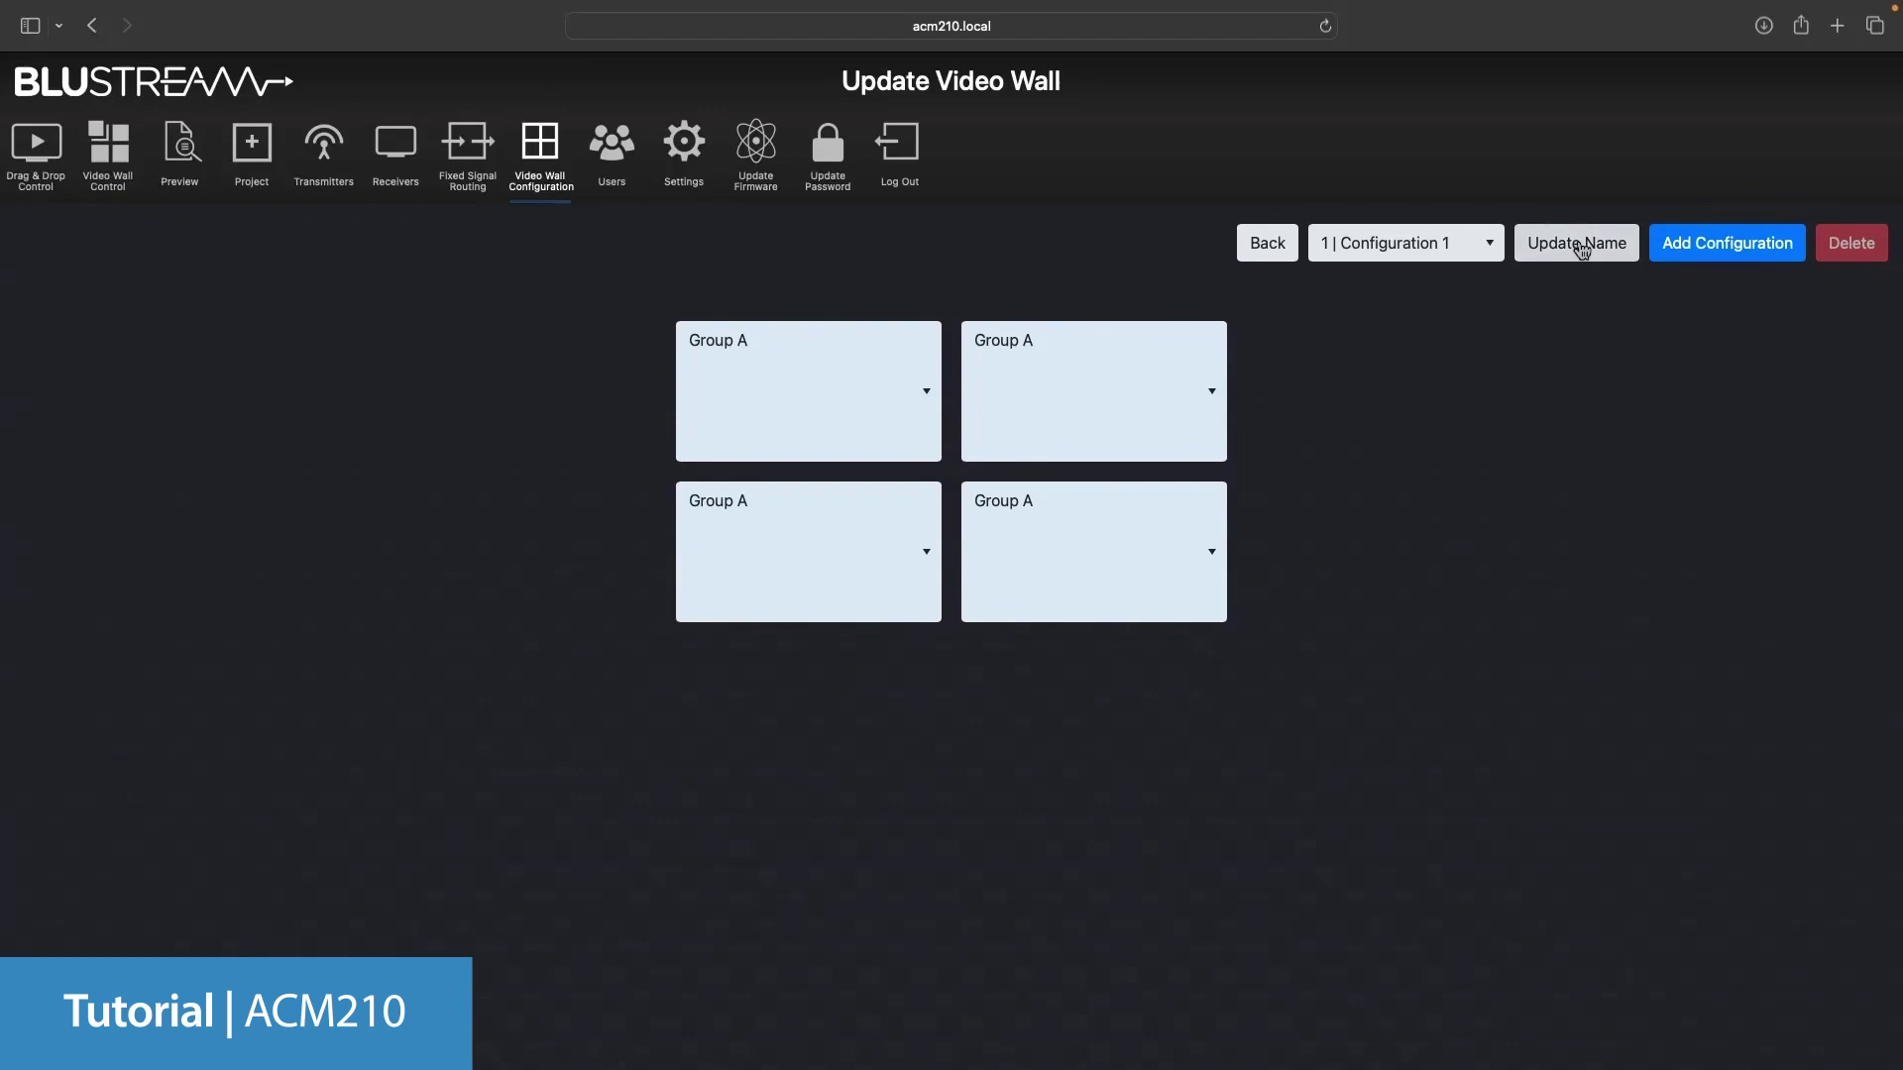
{"action": "left_click", "coordinate": [1580, 248]}
{"action": "left_click_drag", "start_coordinate": [1003, 585], "coordinate": [858, 592]}
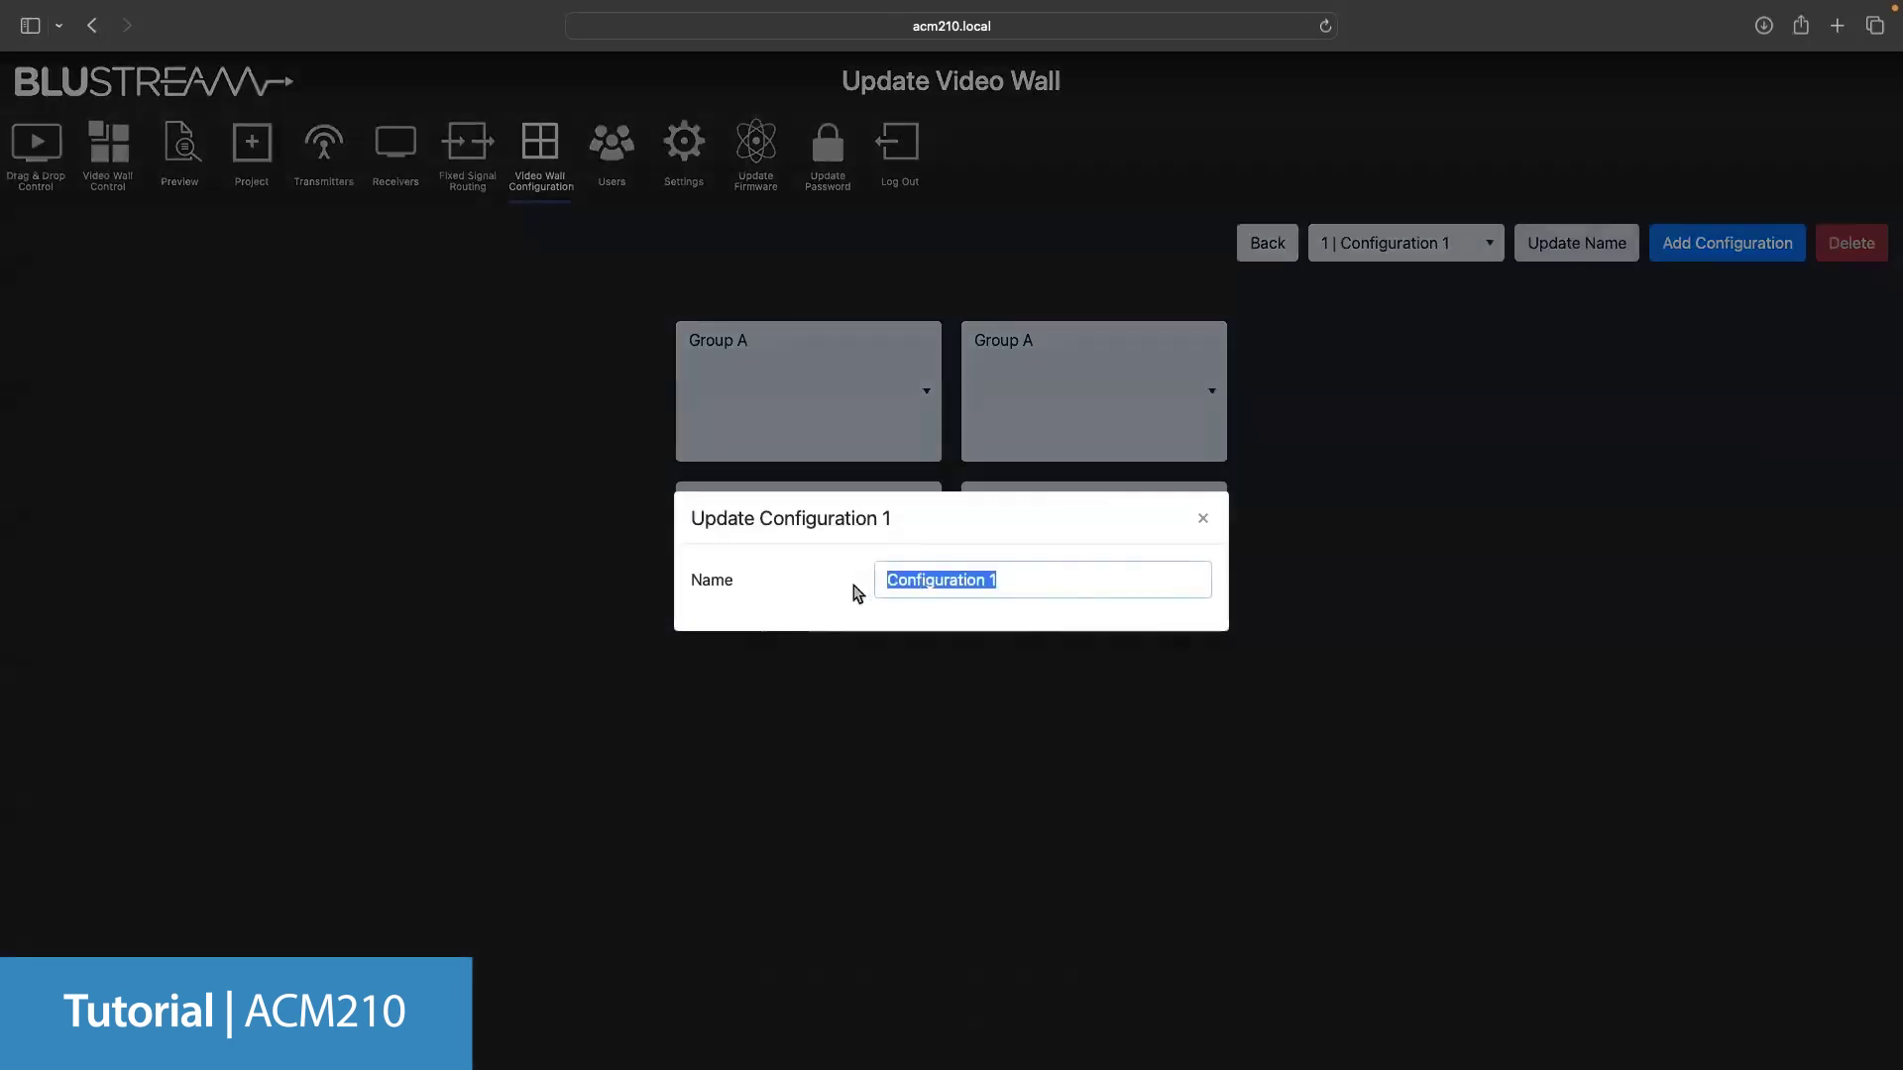
{"action": "type", "text": "Video Wall"}
{"action": "left_click", "coordinate": [1203, 523]}
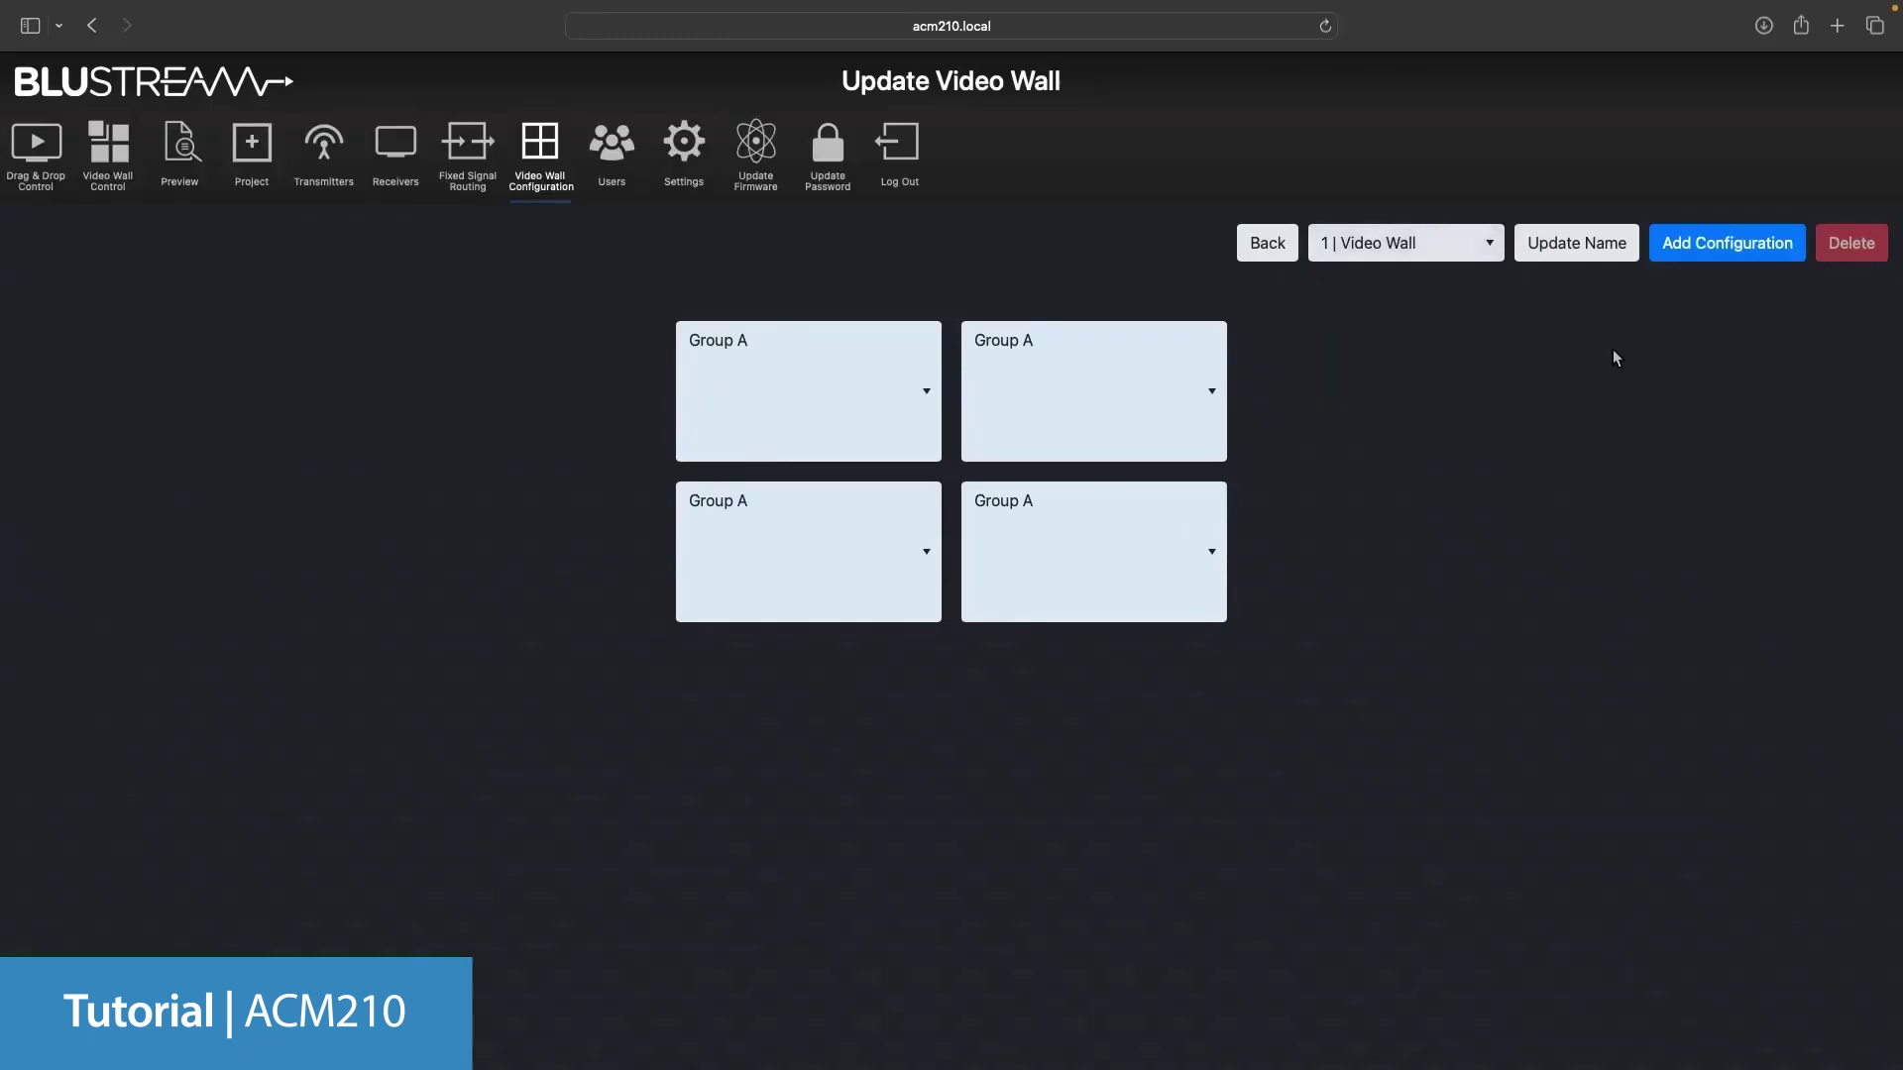
Add a second wall configuration named 'Individual'.
{"action": "left_click", "coordinate": [1707, 257]}
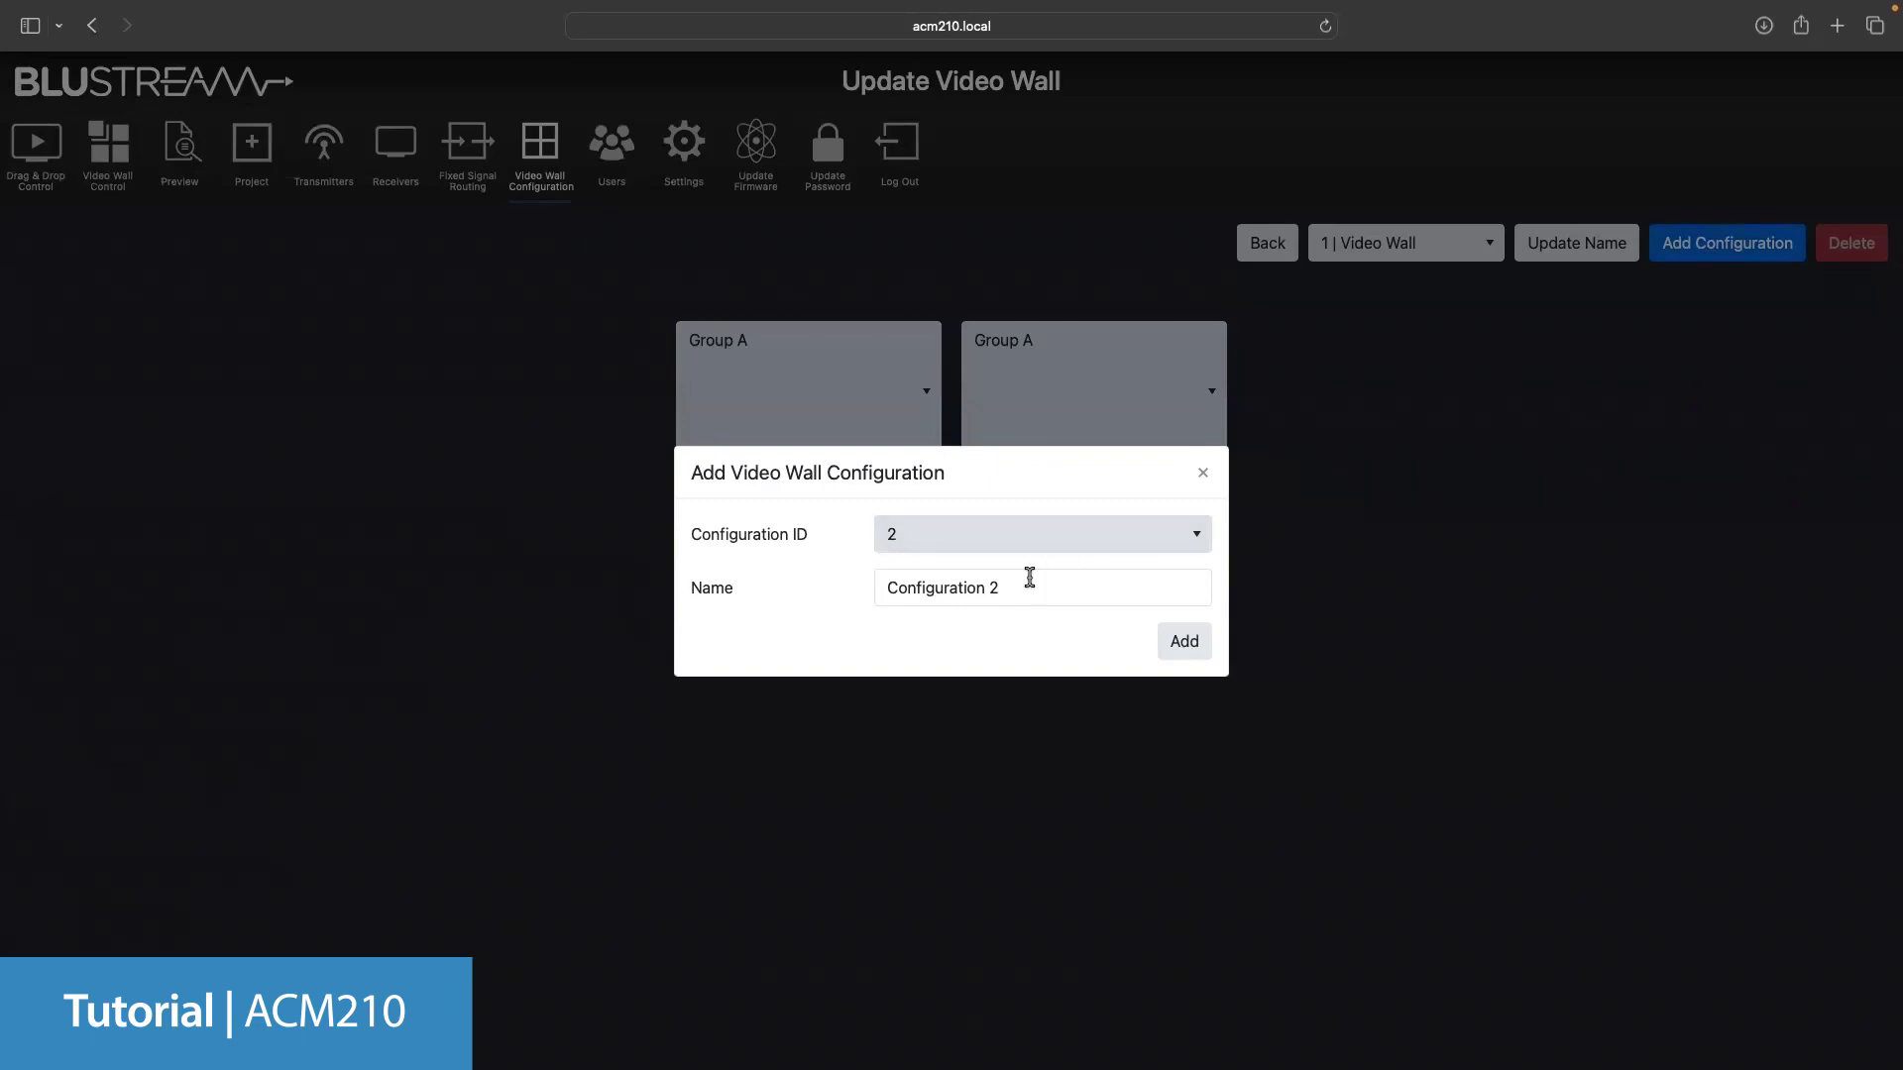
{"action": "left_click_drag", "start_coordinate": [1007, 591], "coordinate": [862, 595]}
{"action": "type", "text": "I"}
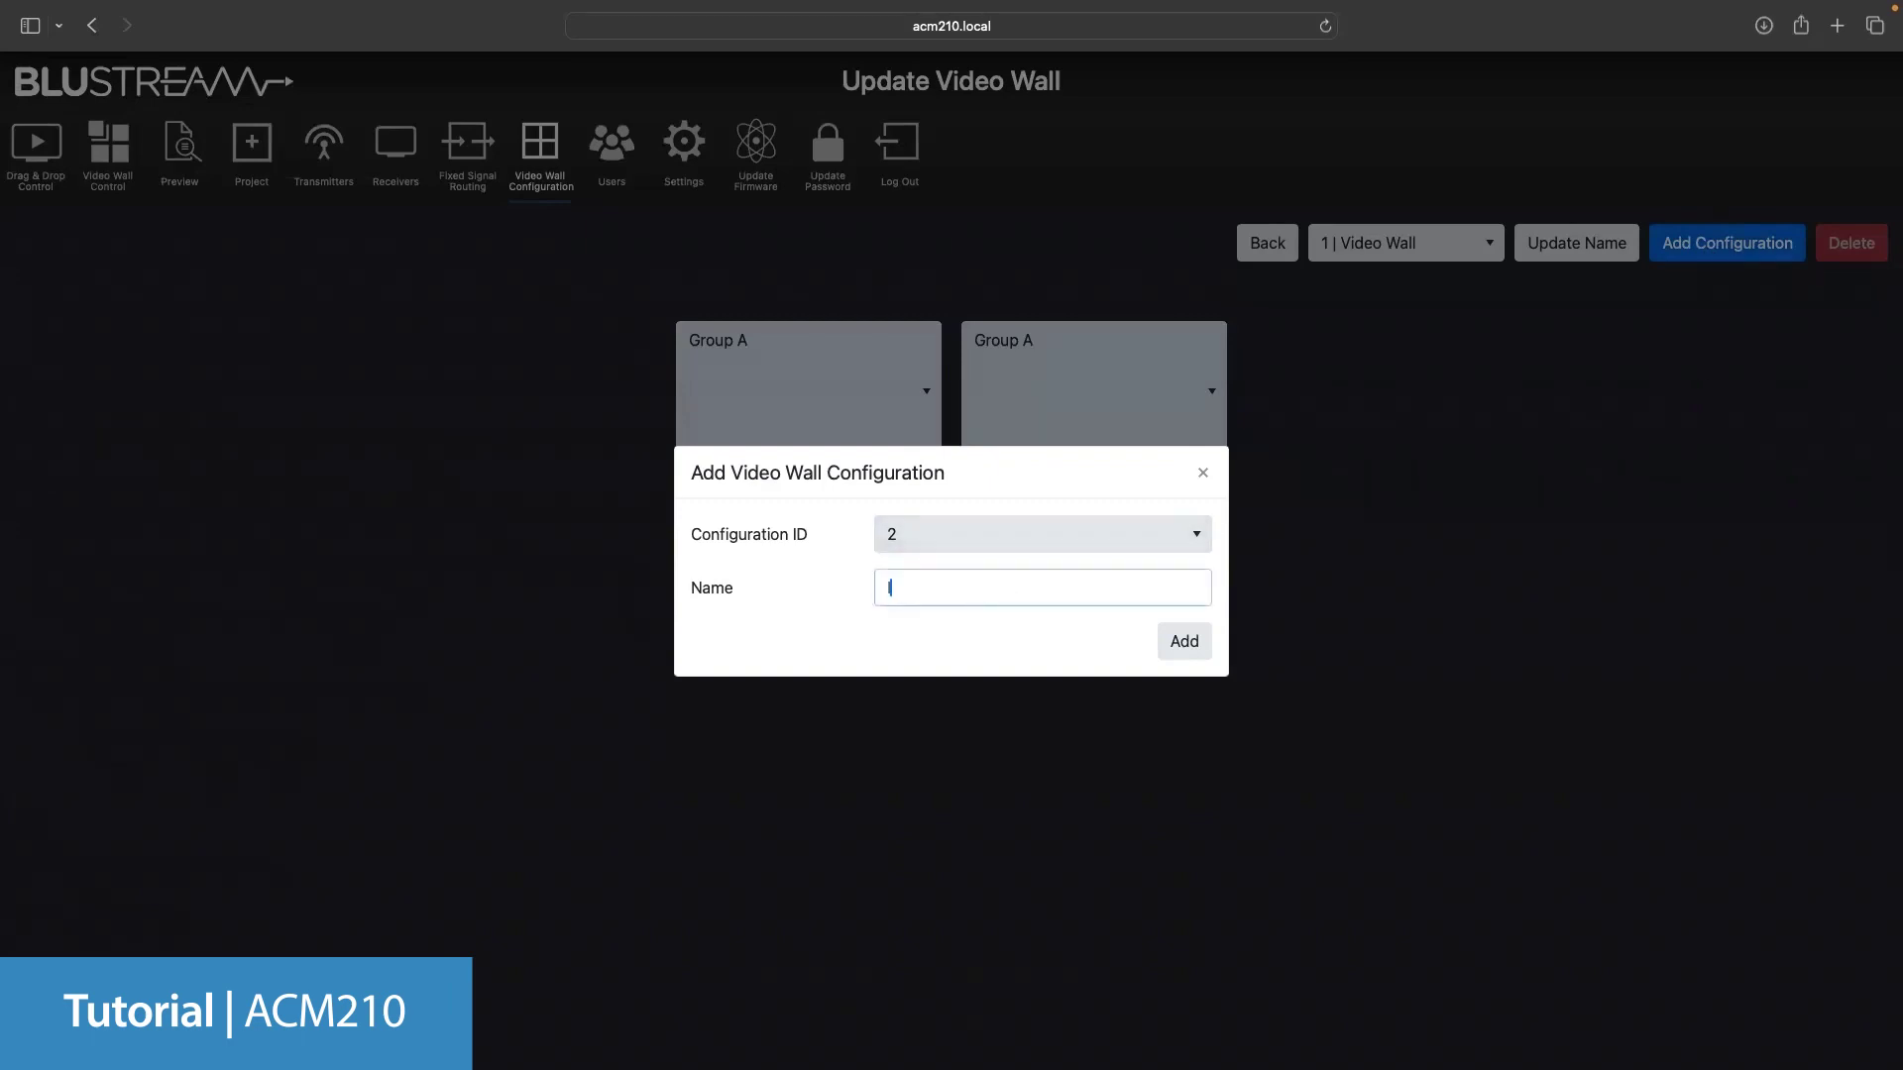
{"action": "type", "text": "ndividual"}
{"action": "left_click", "coordinate": [1176, 642]}
Set all four screens in the Individual configuration to Single.
{"action": "left_click", "coordinate": [910, 397]}
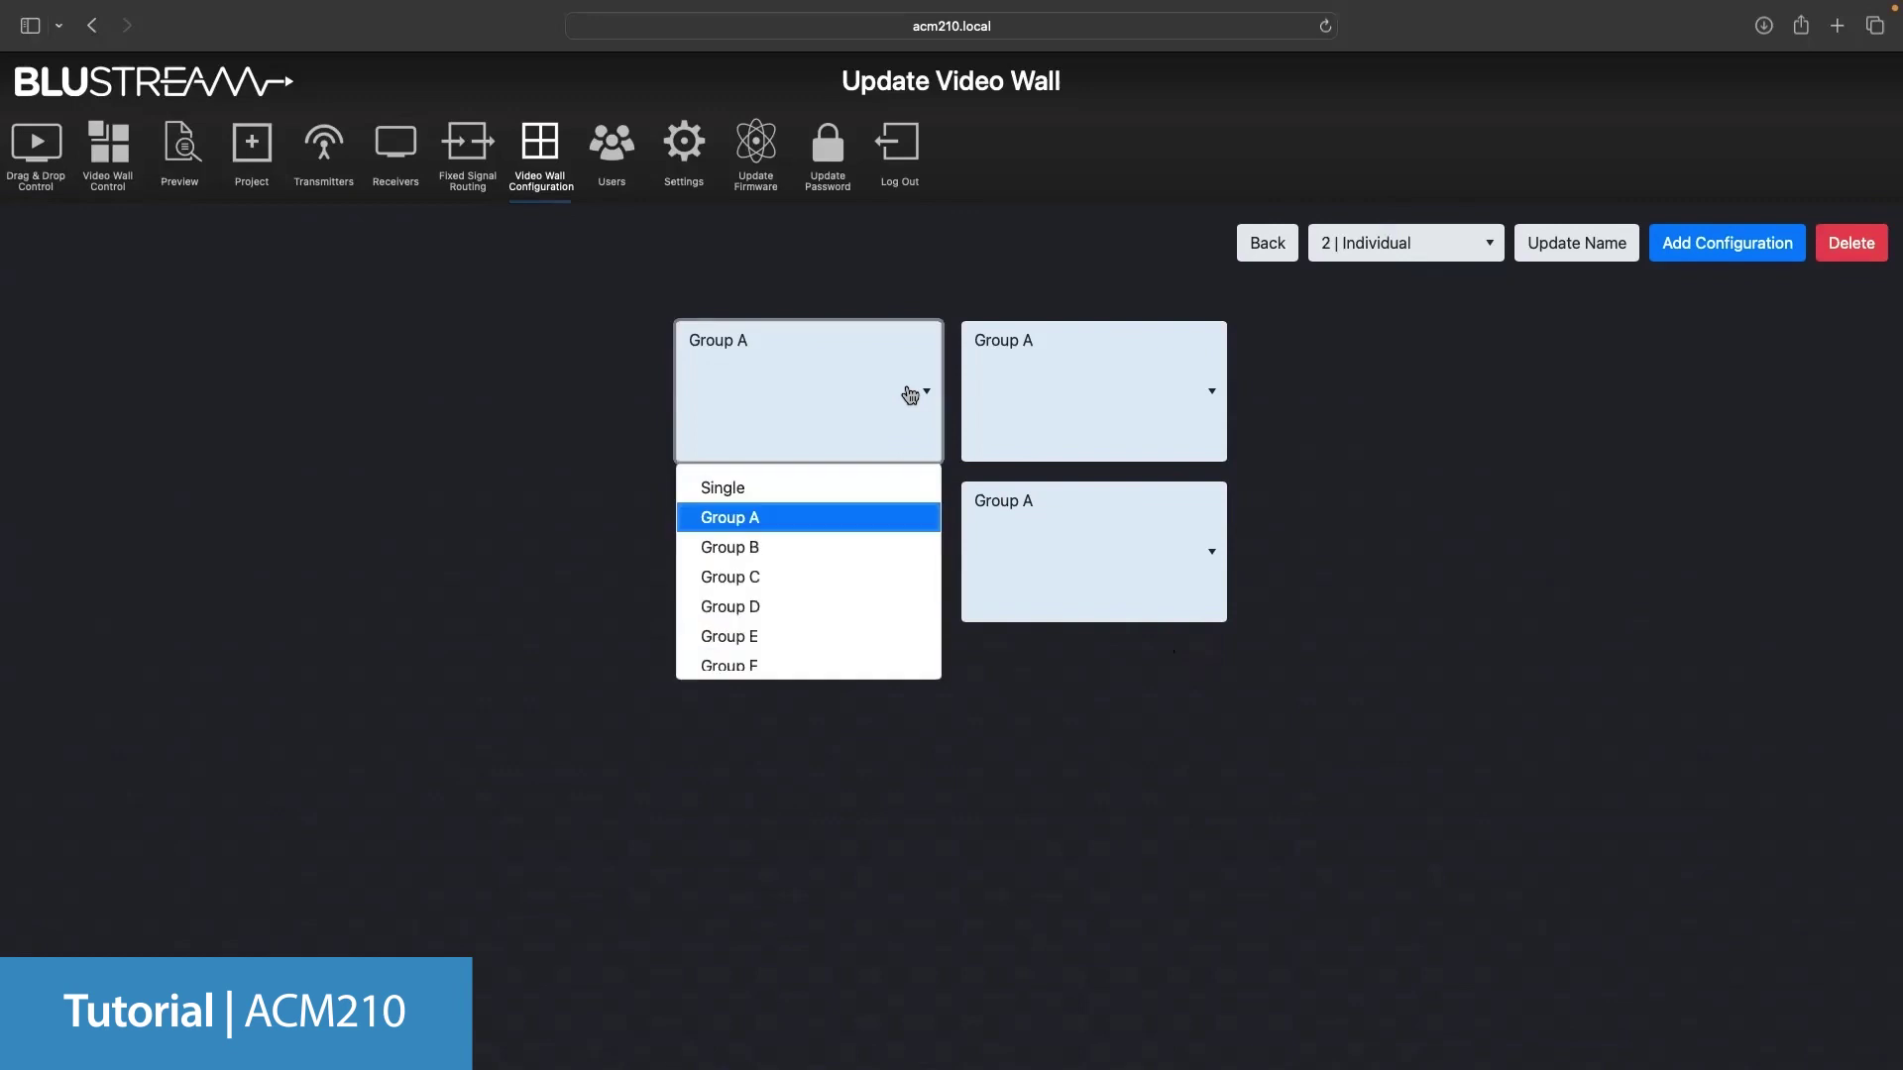
{"action": "left_click", "coordinate": [734, 492]}
{"action": "left_click", "coordinate": [1066, 383]}
{"action": "left_click", "coordinate": [1002, 495]}
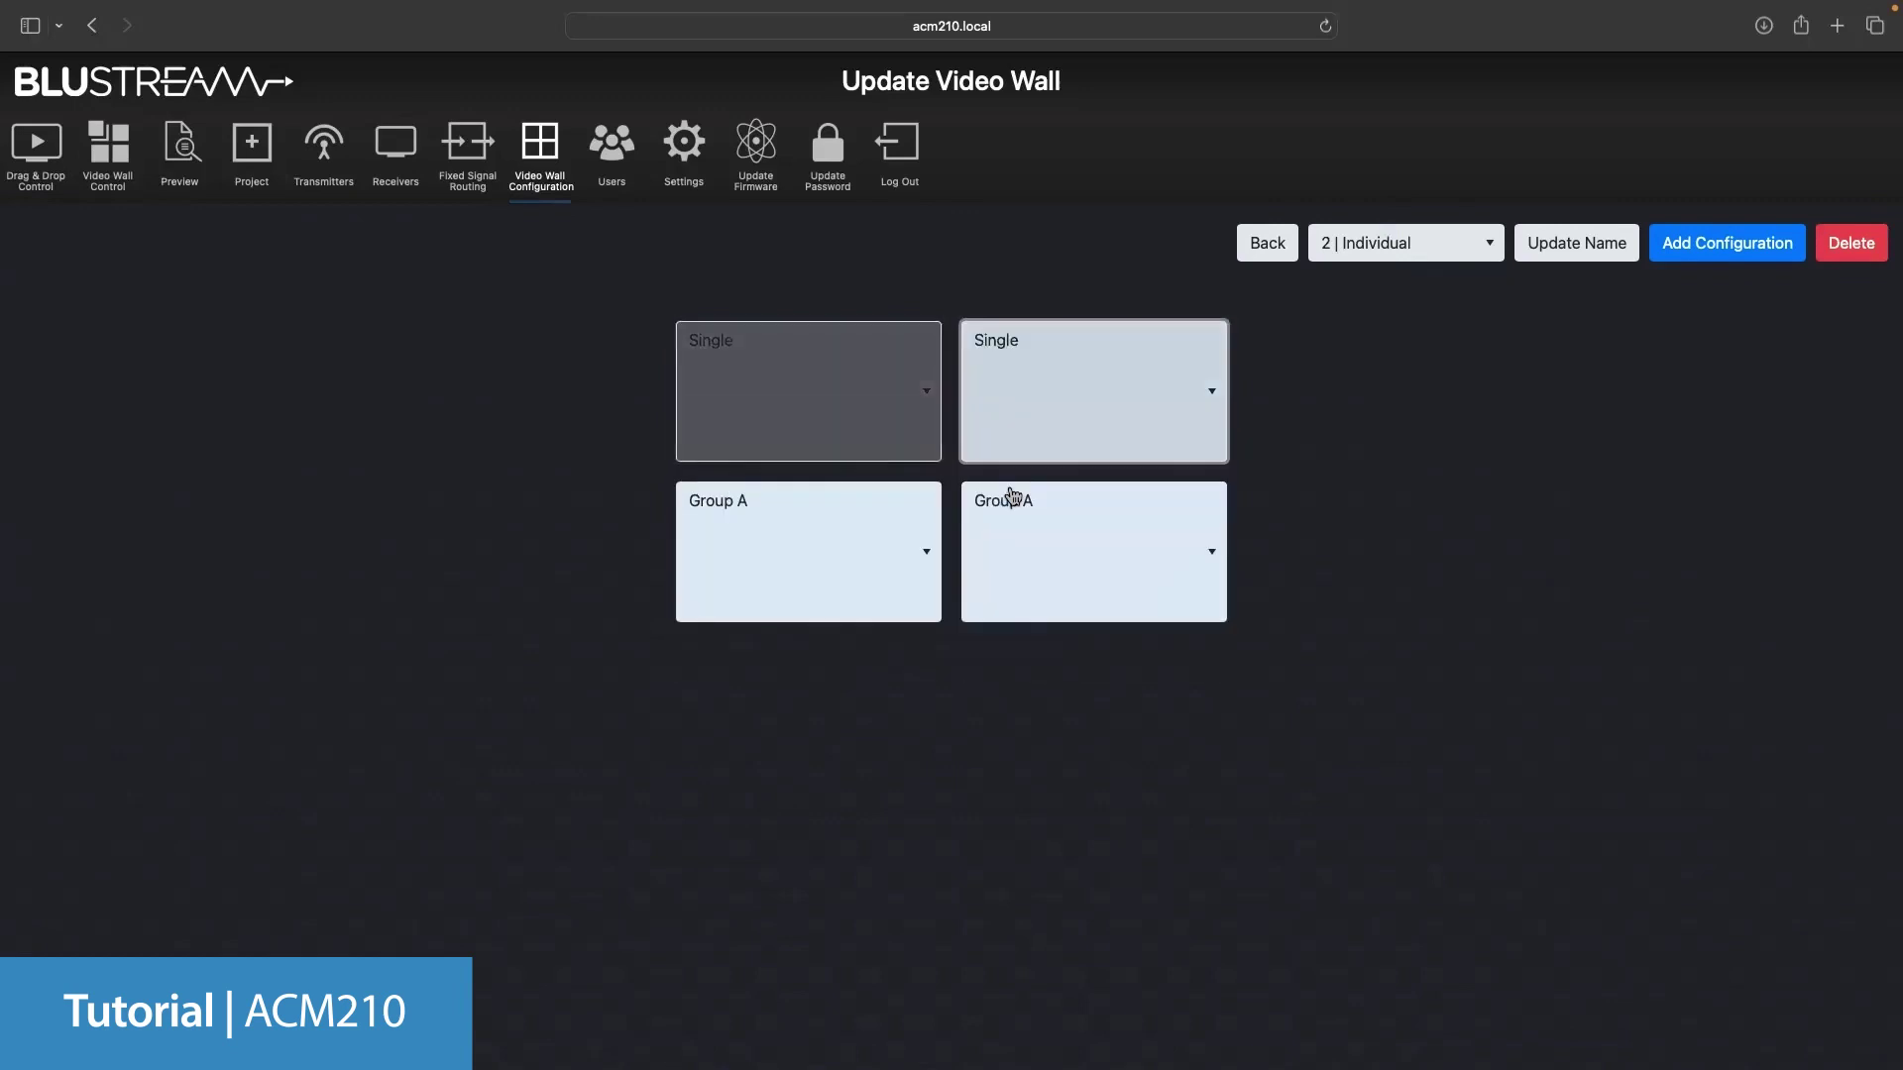
{"action": "left_click", "coordinate": [872, 567]}
{"action": "left_click", "coordinate": [753, 648]}
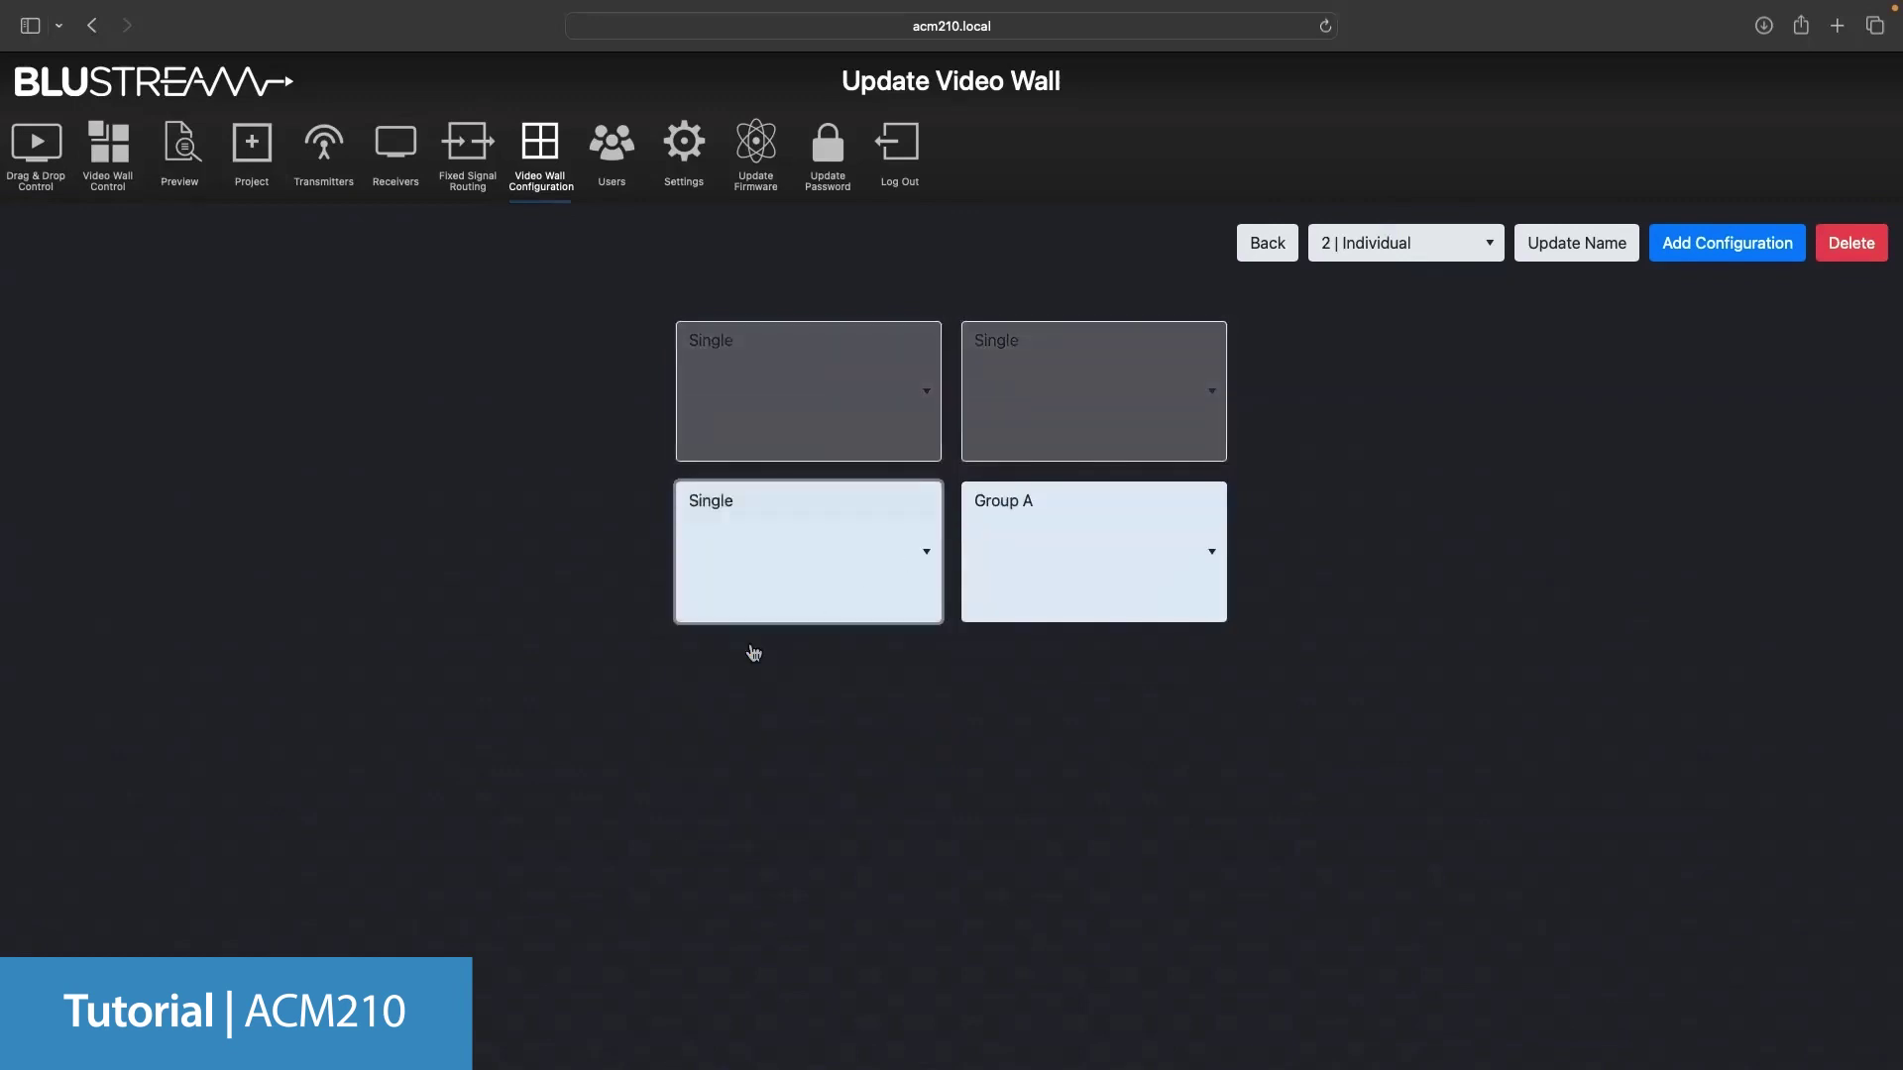
{"action": "left_click", "coordinate": [1061, 586]}
{"action": "left_click", "coordinate": [1019, 650]}
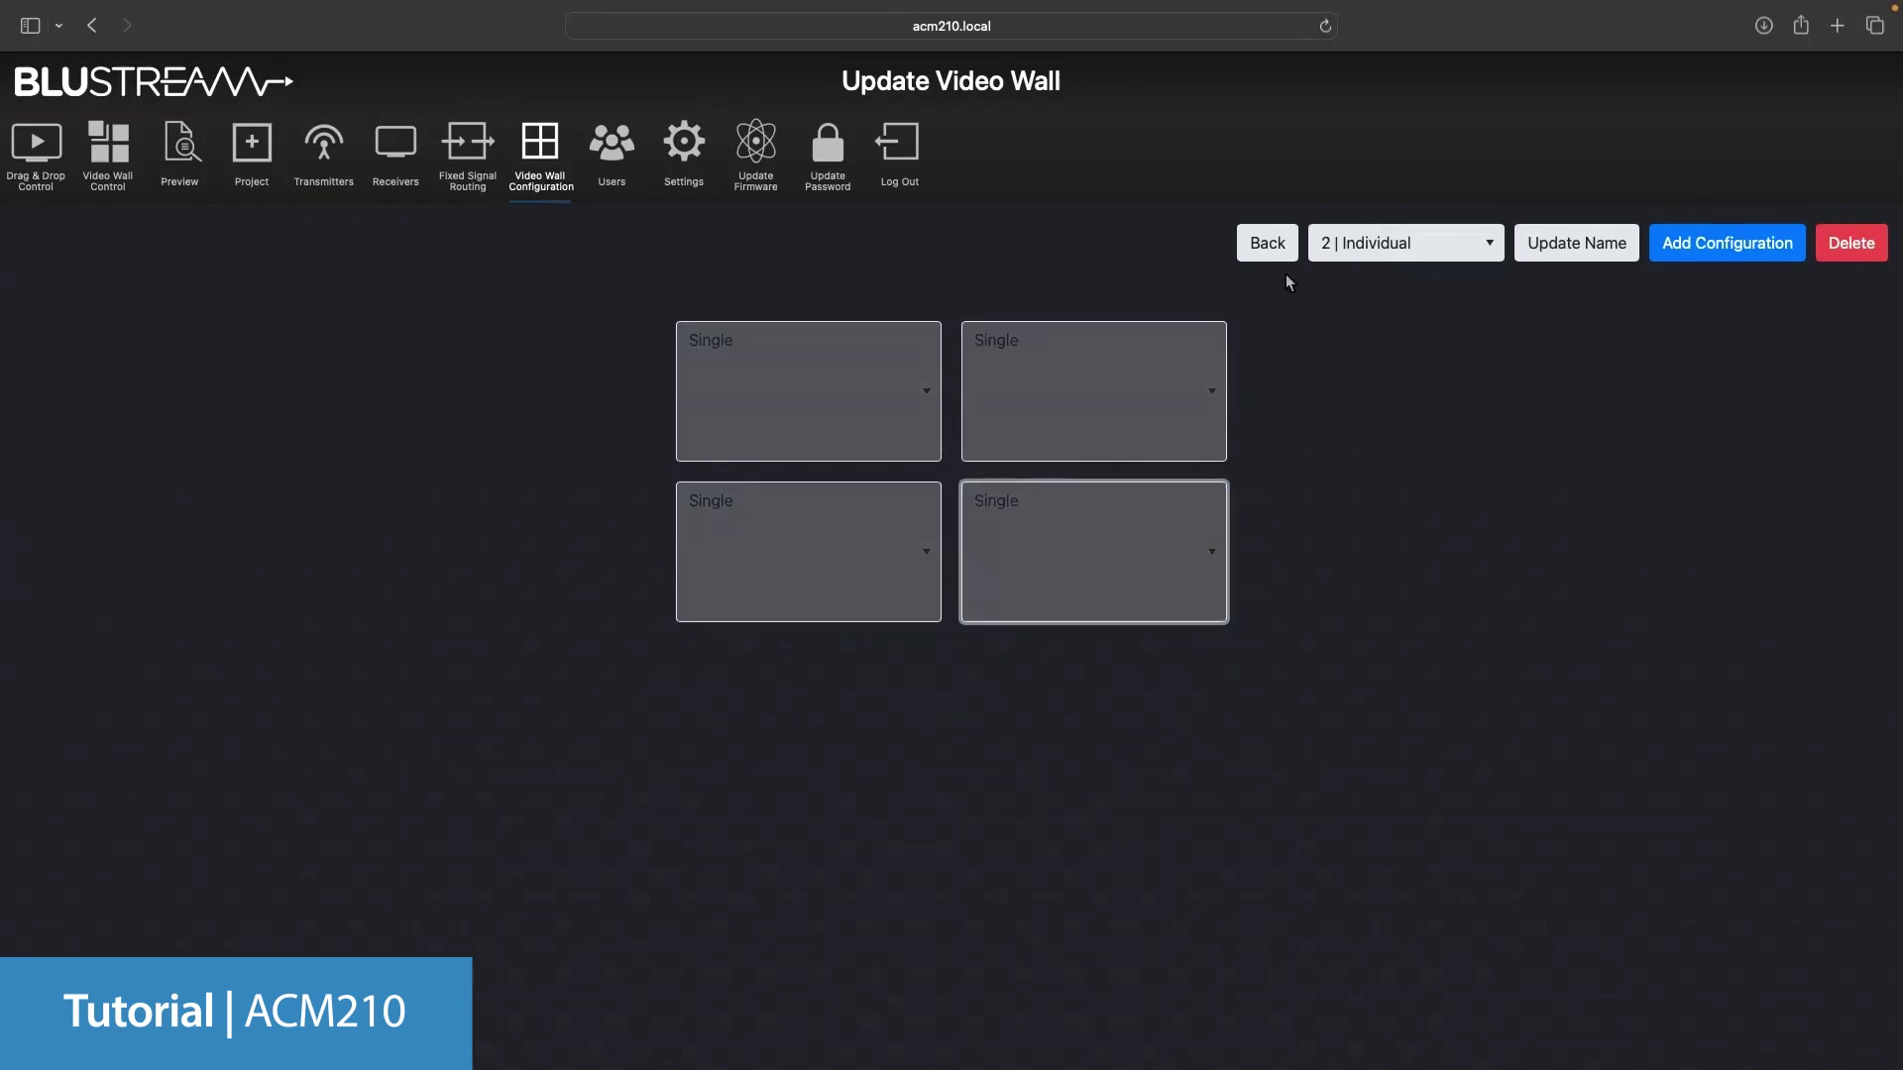
Set Screen [1, 1] View Width to 950, copy the bezels to all screens, and save.
{"action": "left_click", "coordinate": [1267, 250]}
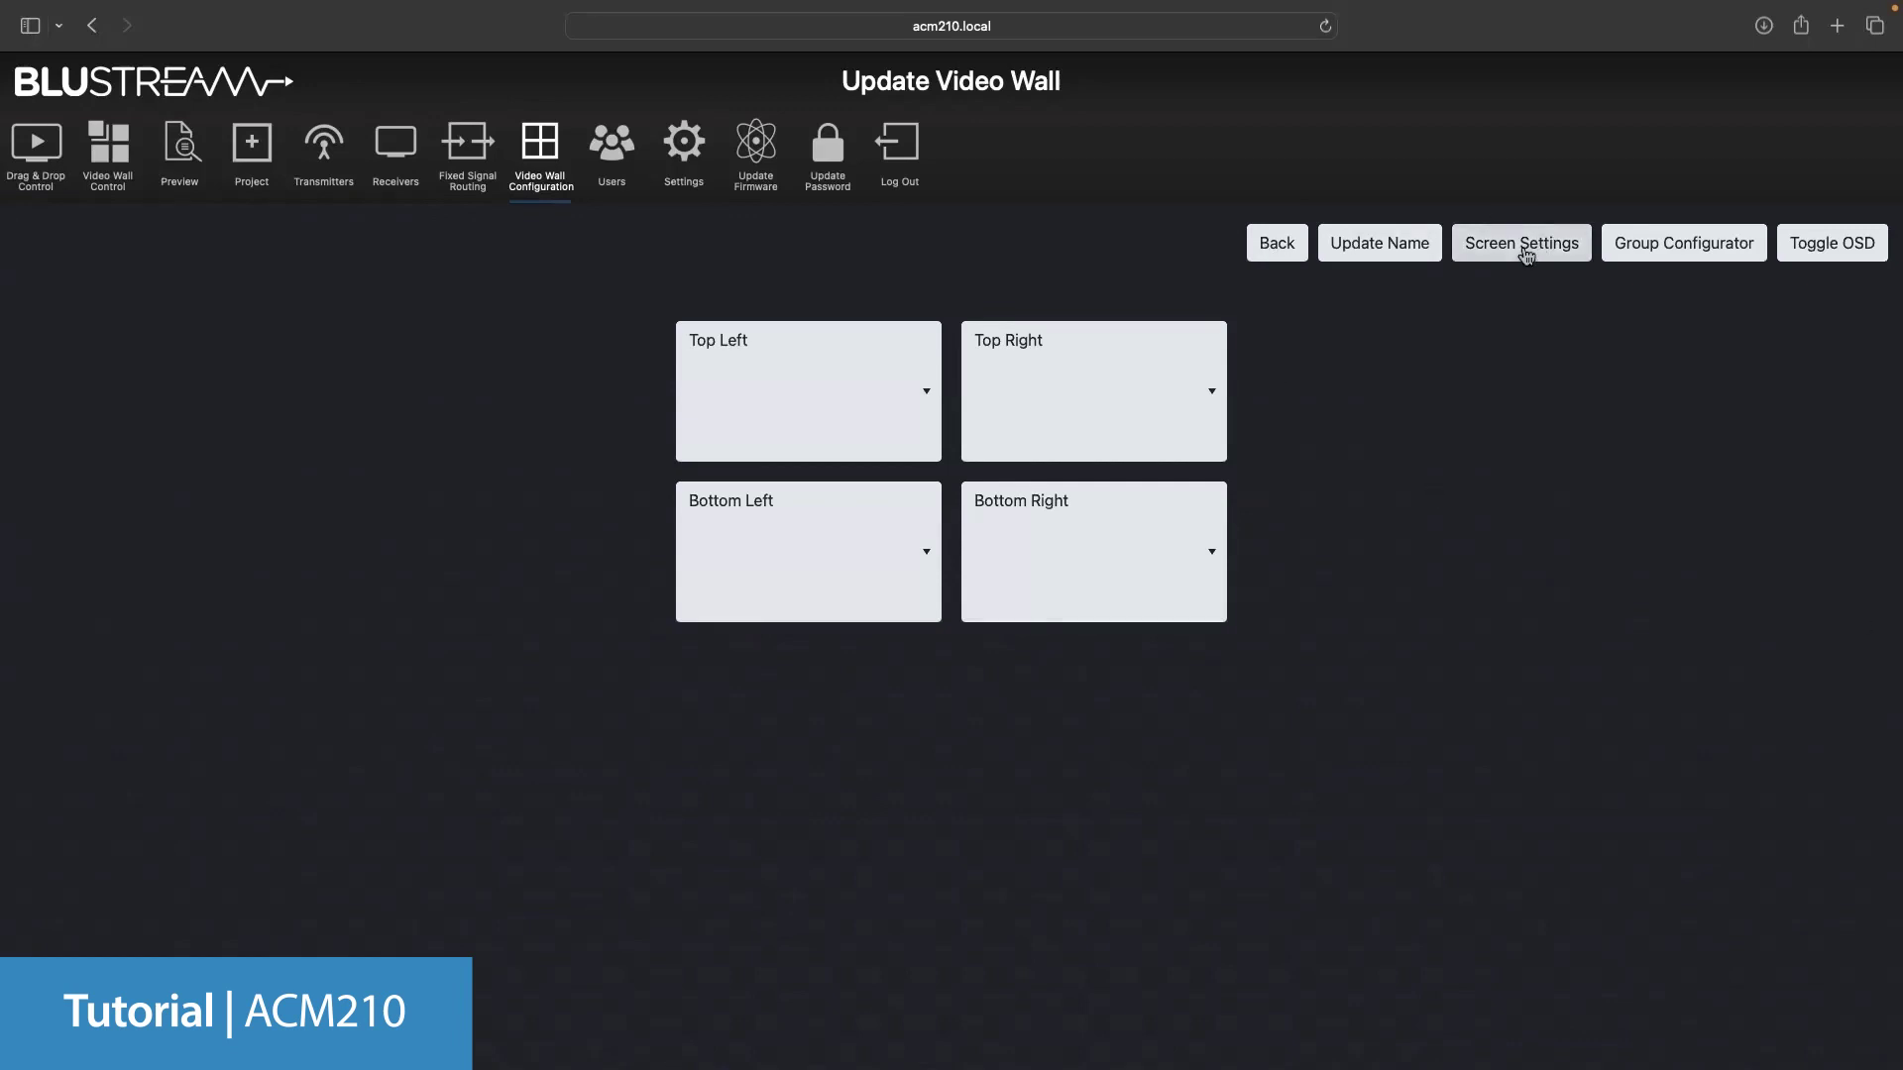
{"action": "left_click", "coordinate": [1524, 254]}
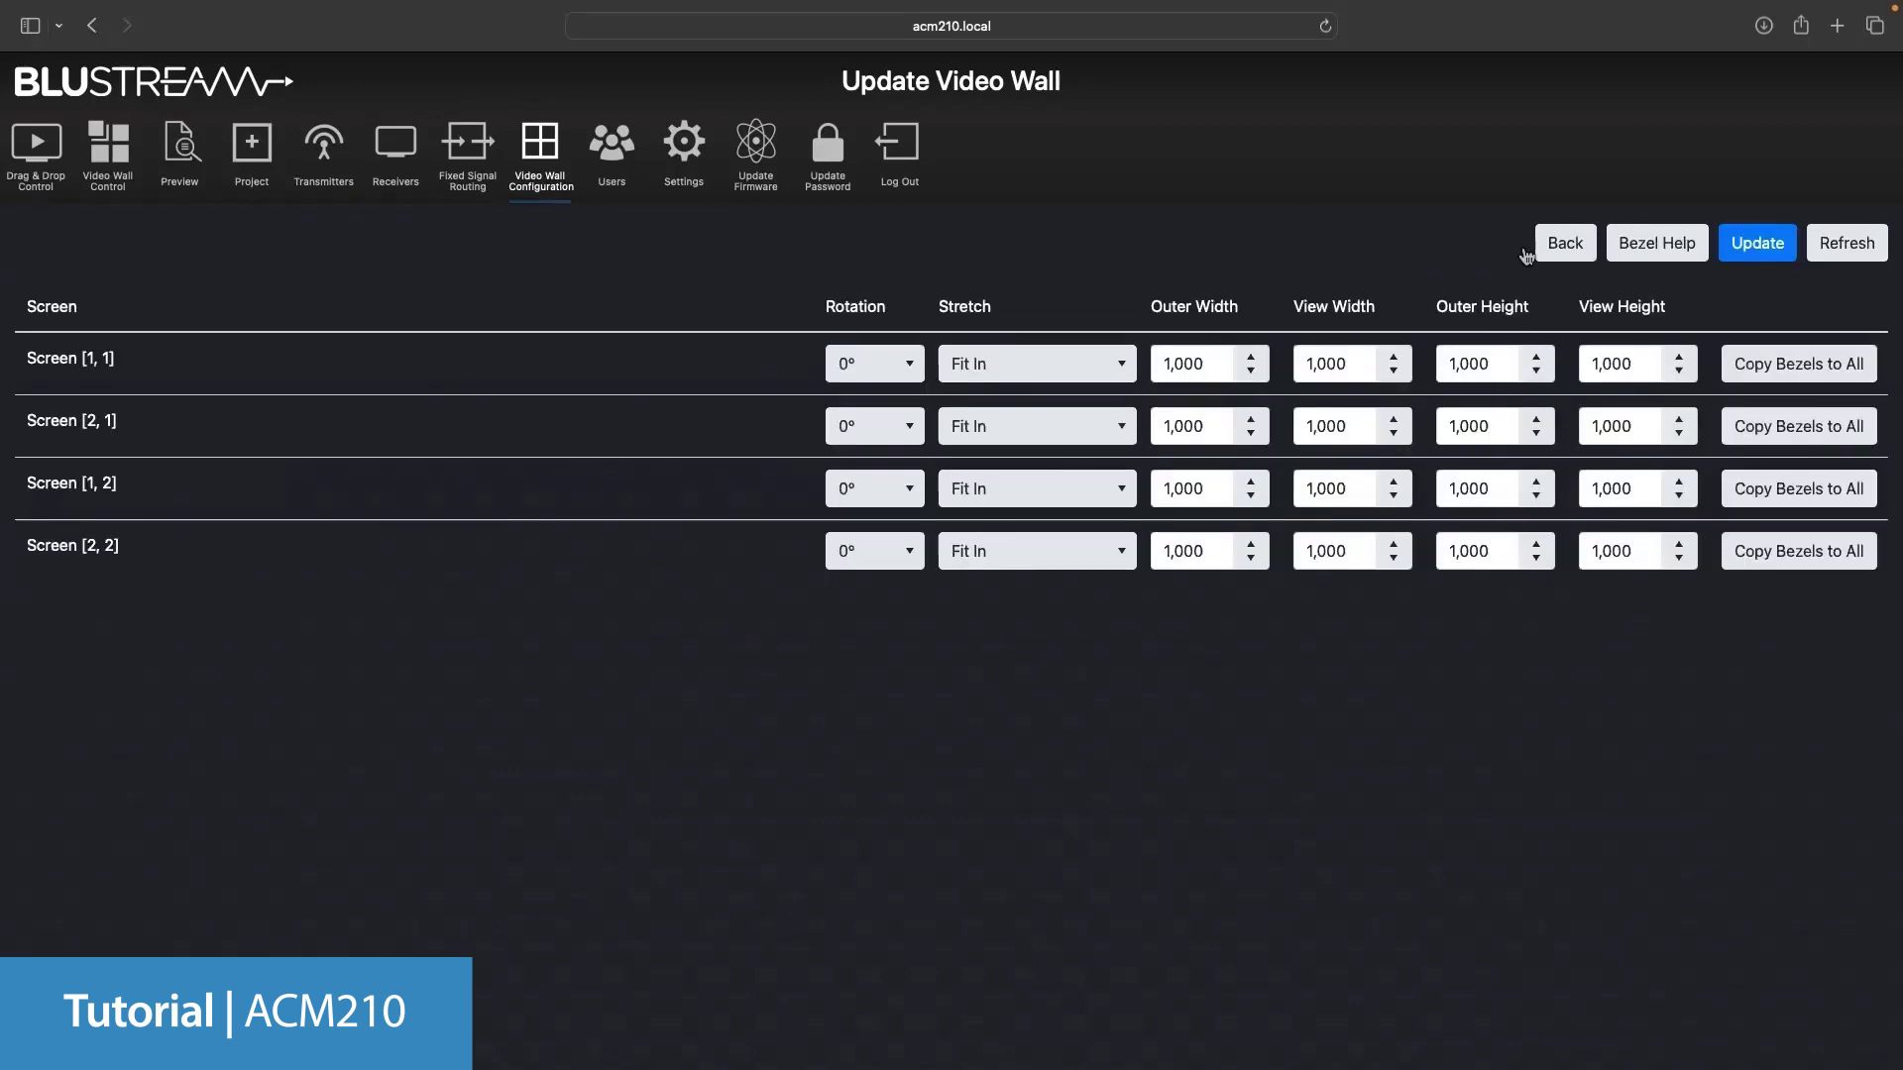
{"action": "double_click", "coordinate": [1353, 366]}
{"action": "type", "text": "950"}
{"action": "left_click", "coordinate": [1806, 370]}
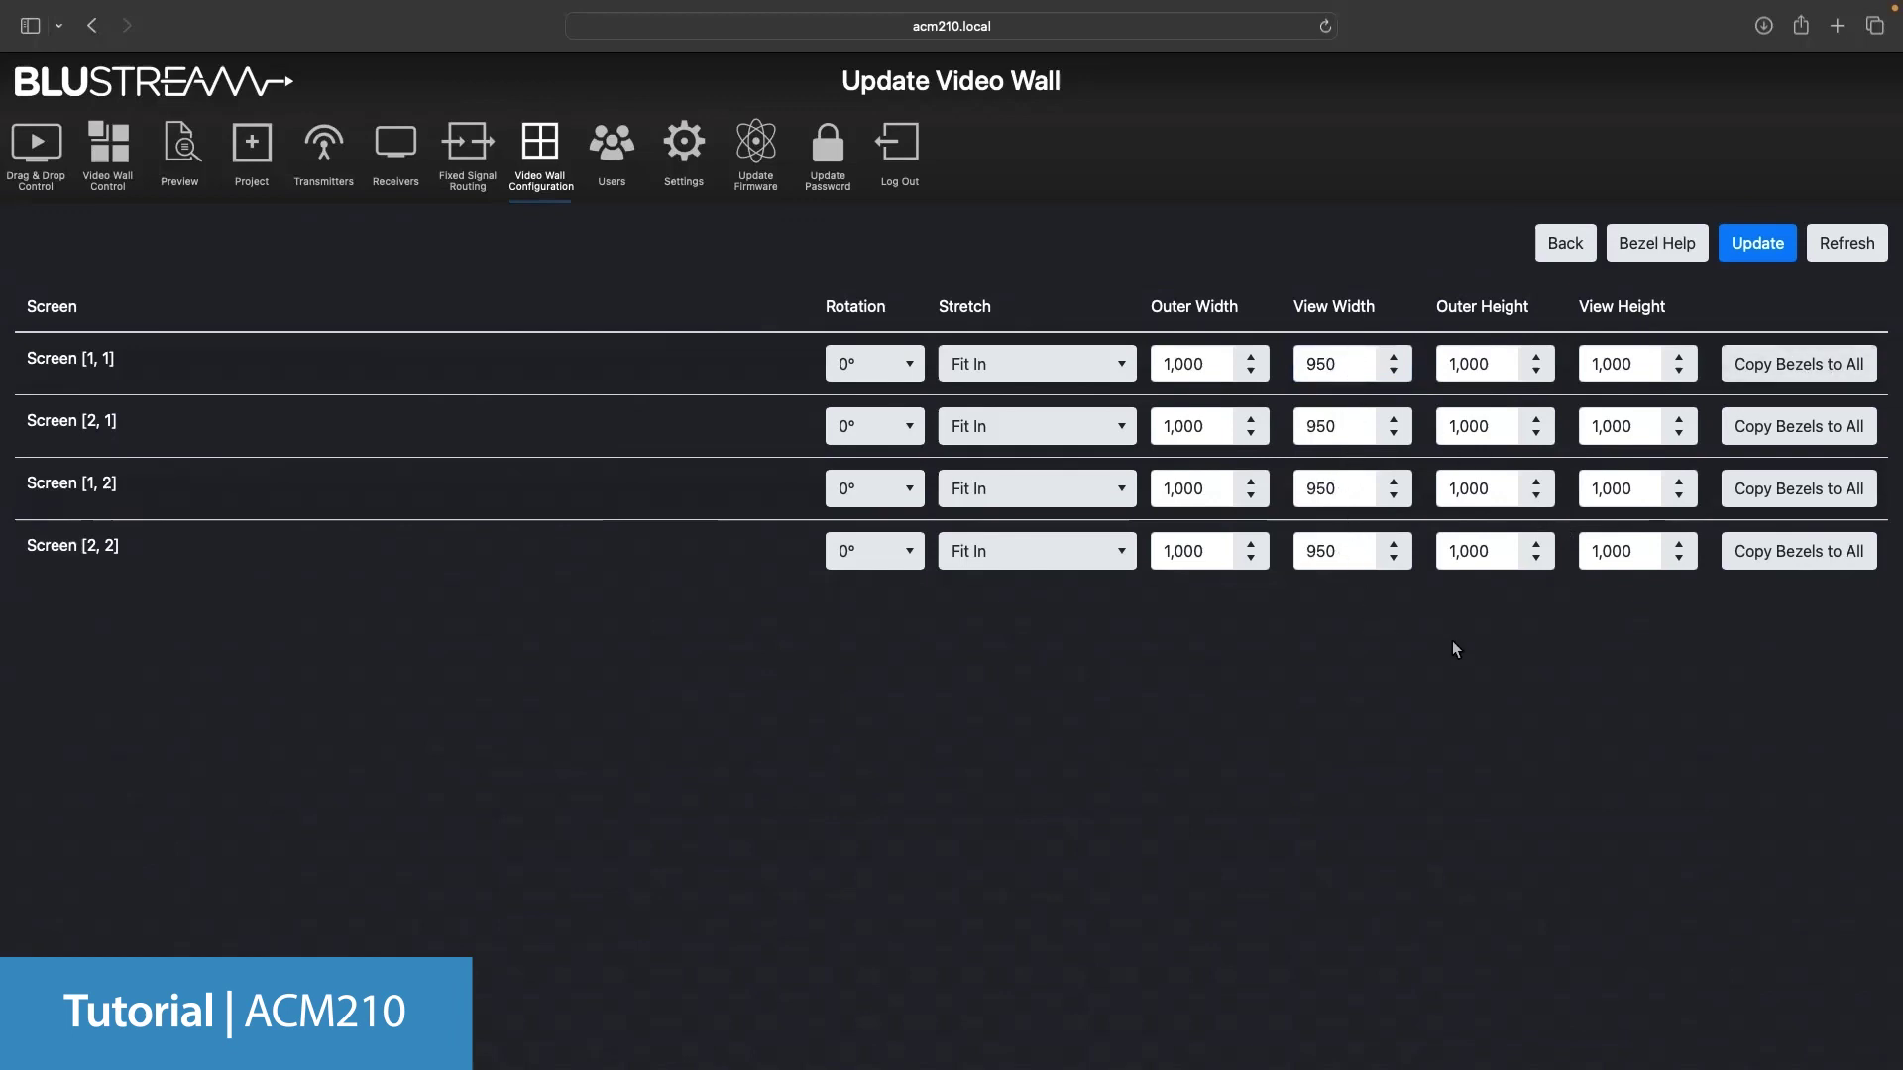
{"action": "left_click", "coordinate": [1760, 246]}
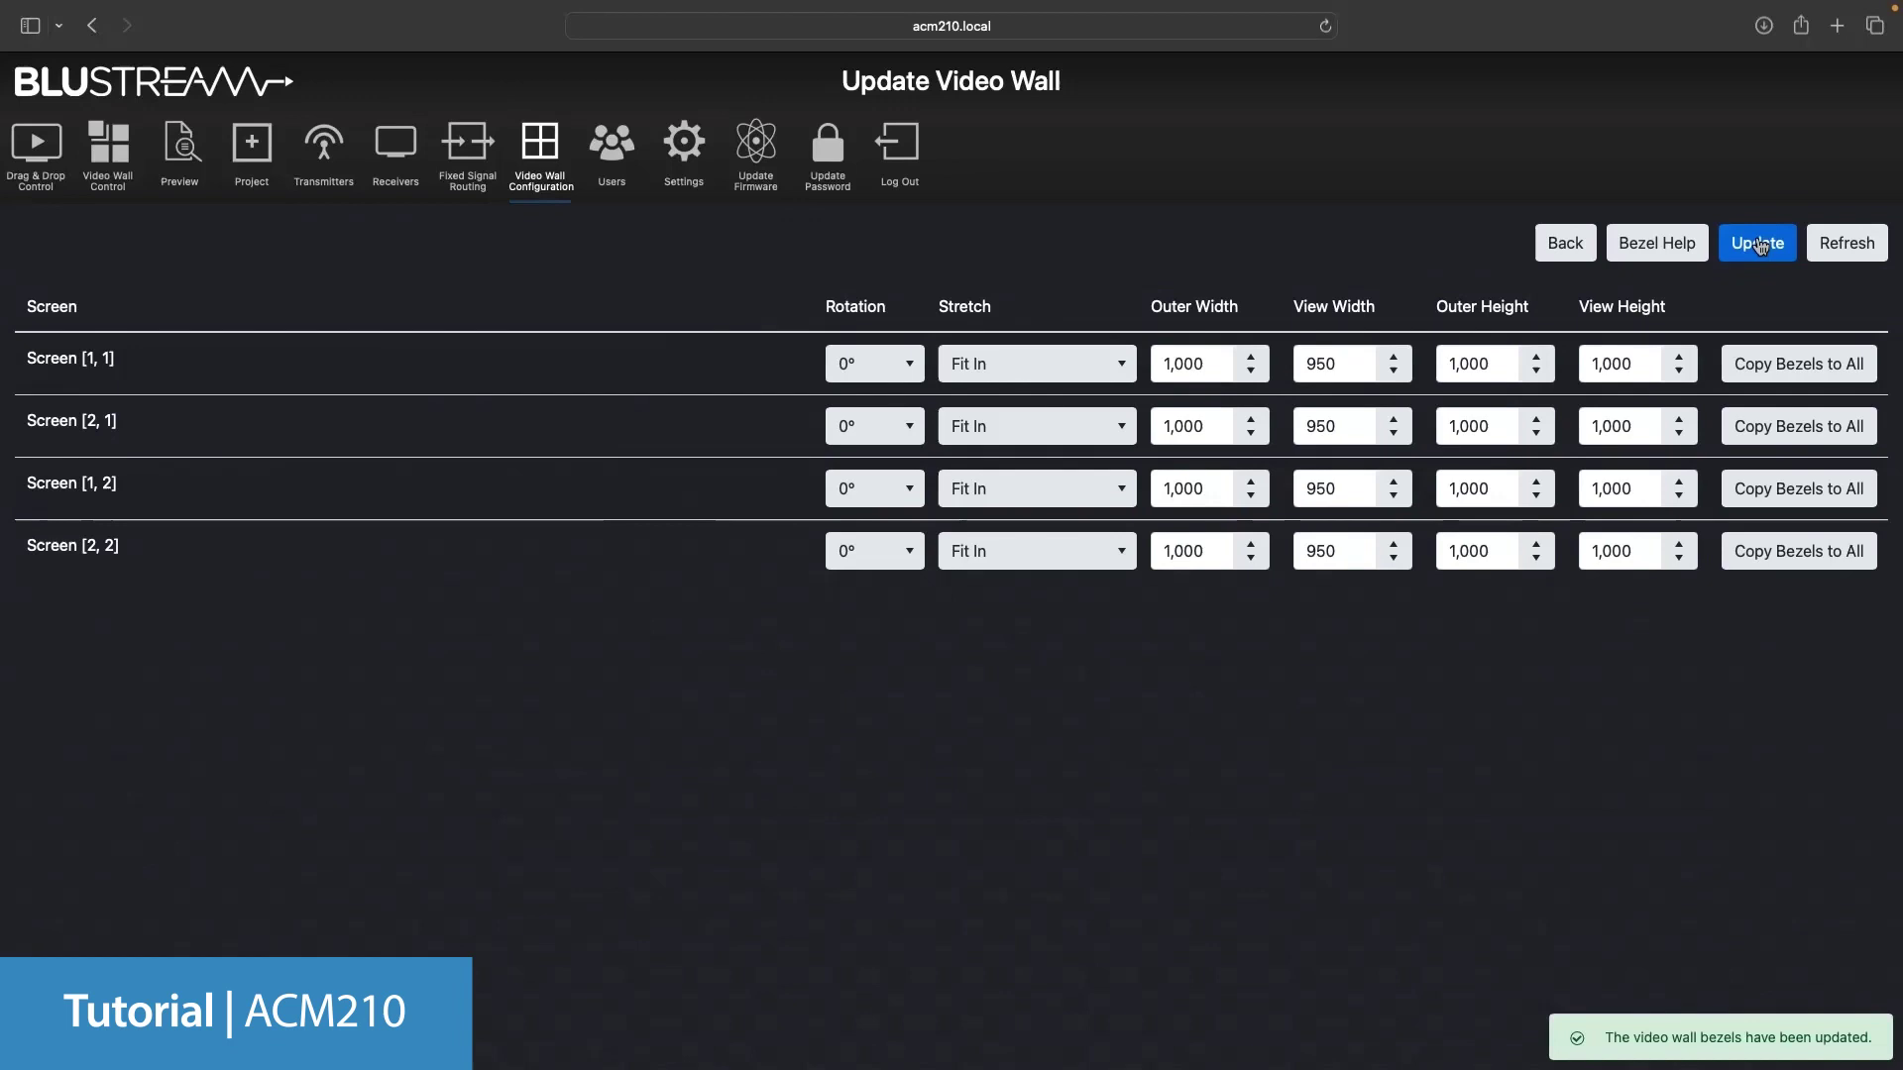
Set Screen [1, 1] View Height to 950, copy it to all screens, and save.
{"action": "double_click", "coordinate": [1636, 361]}
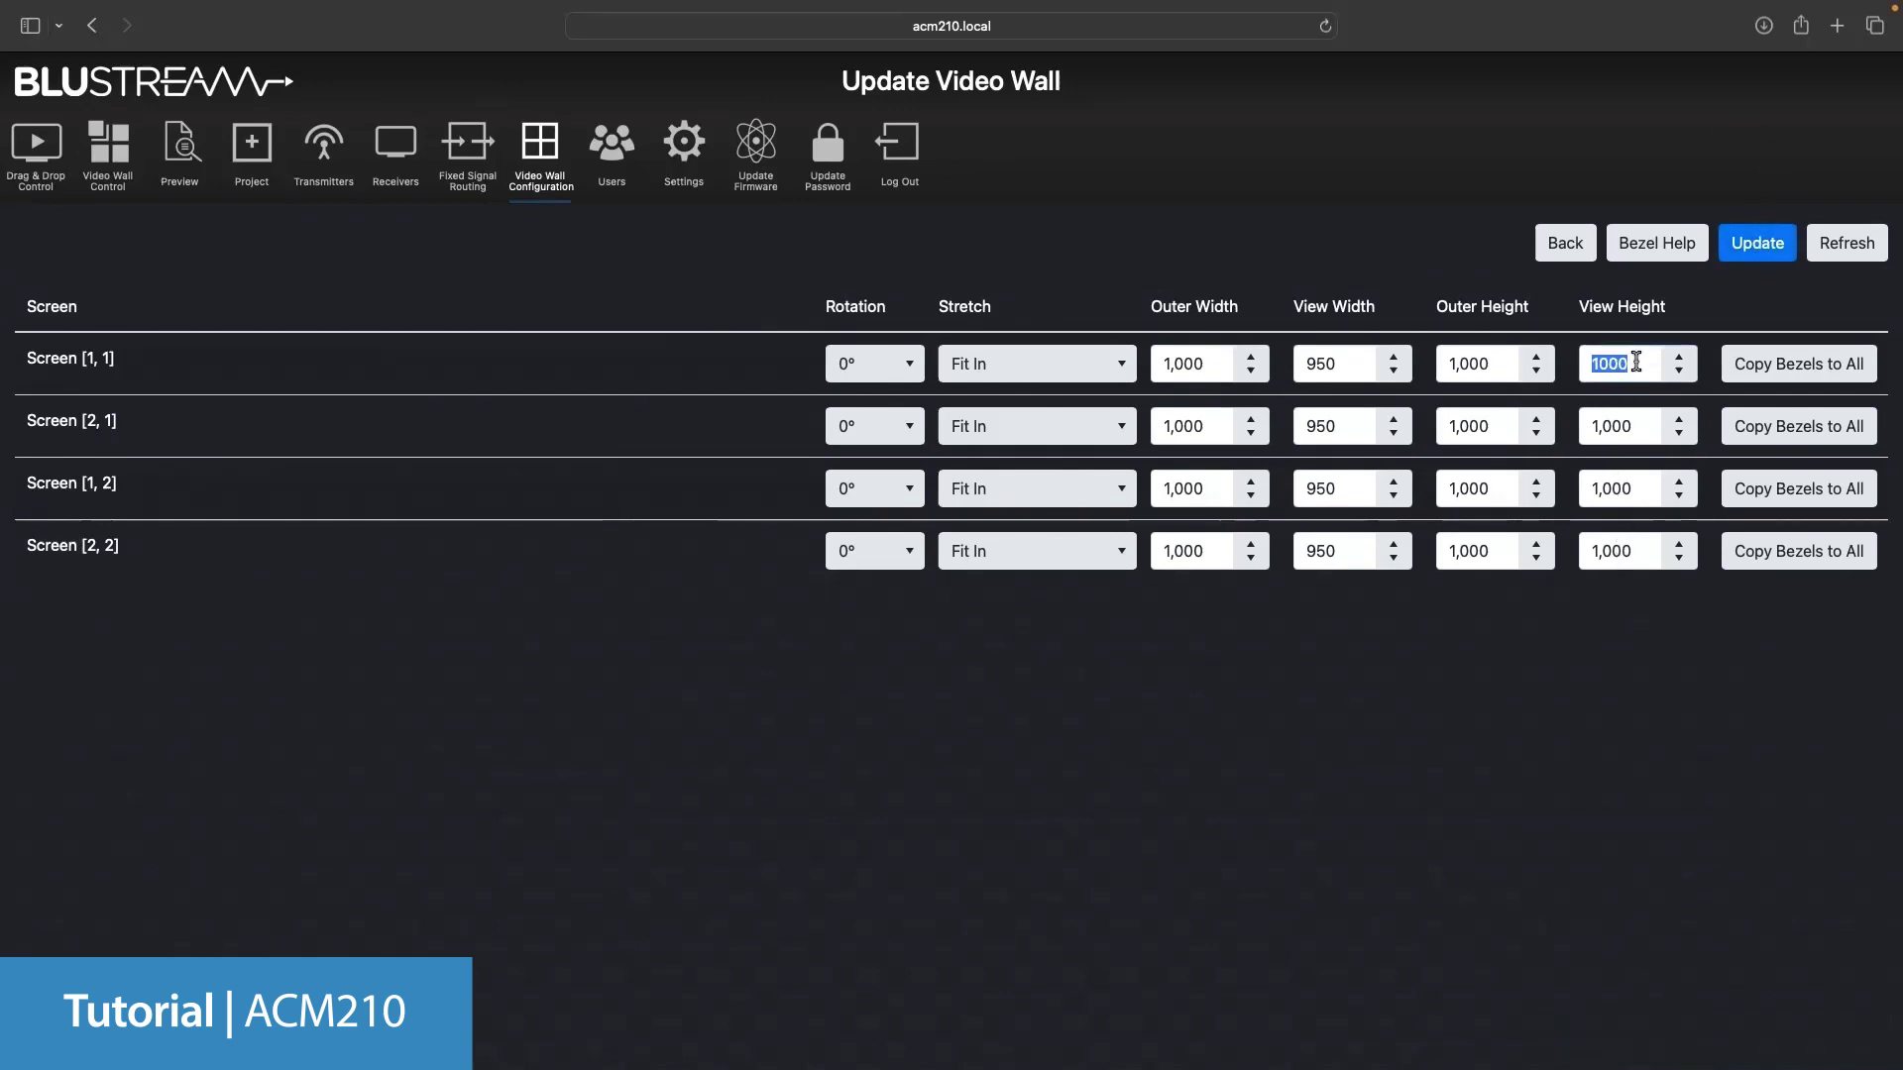
{"action": "type", "text": "950"}
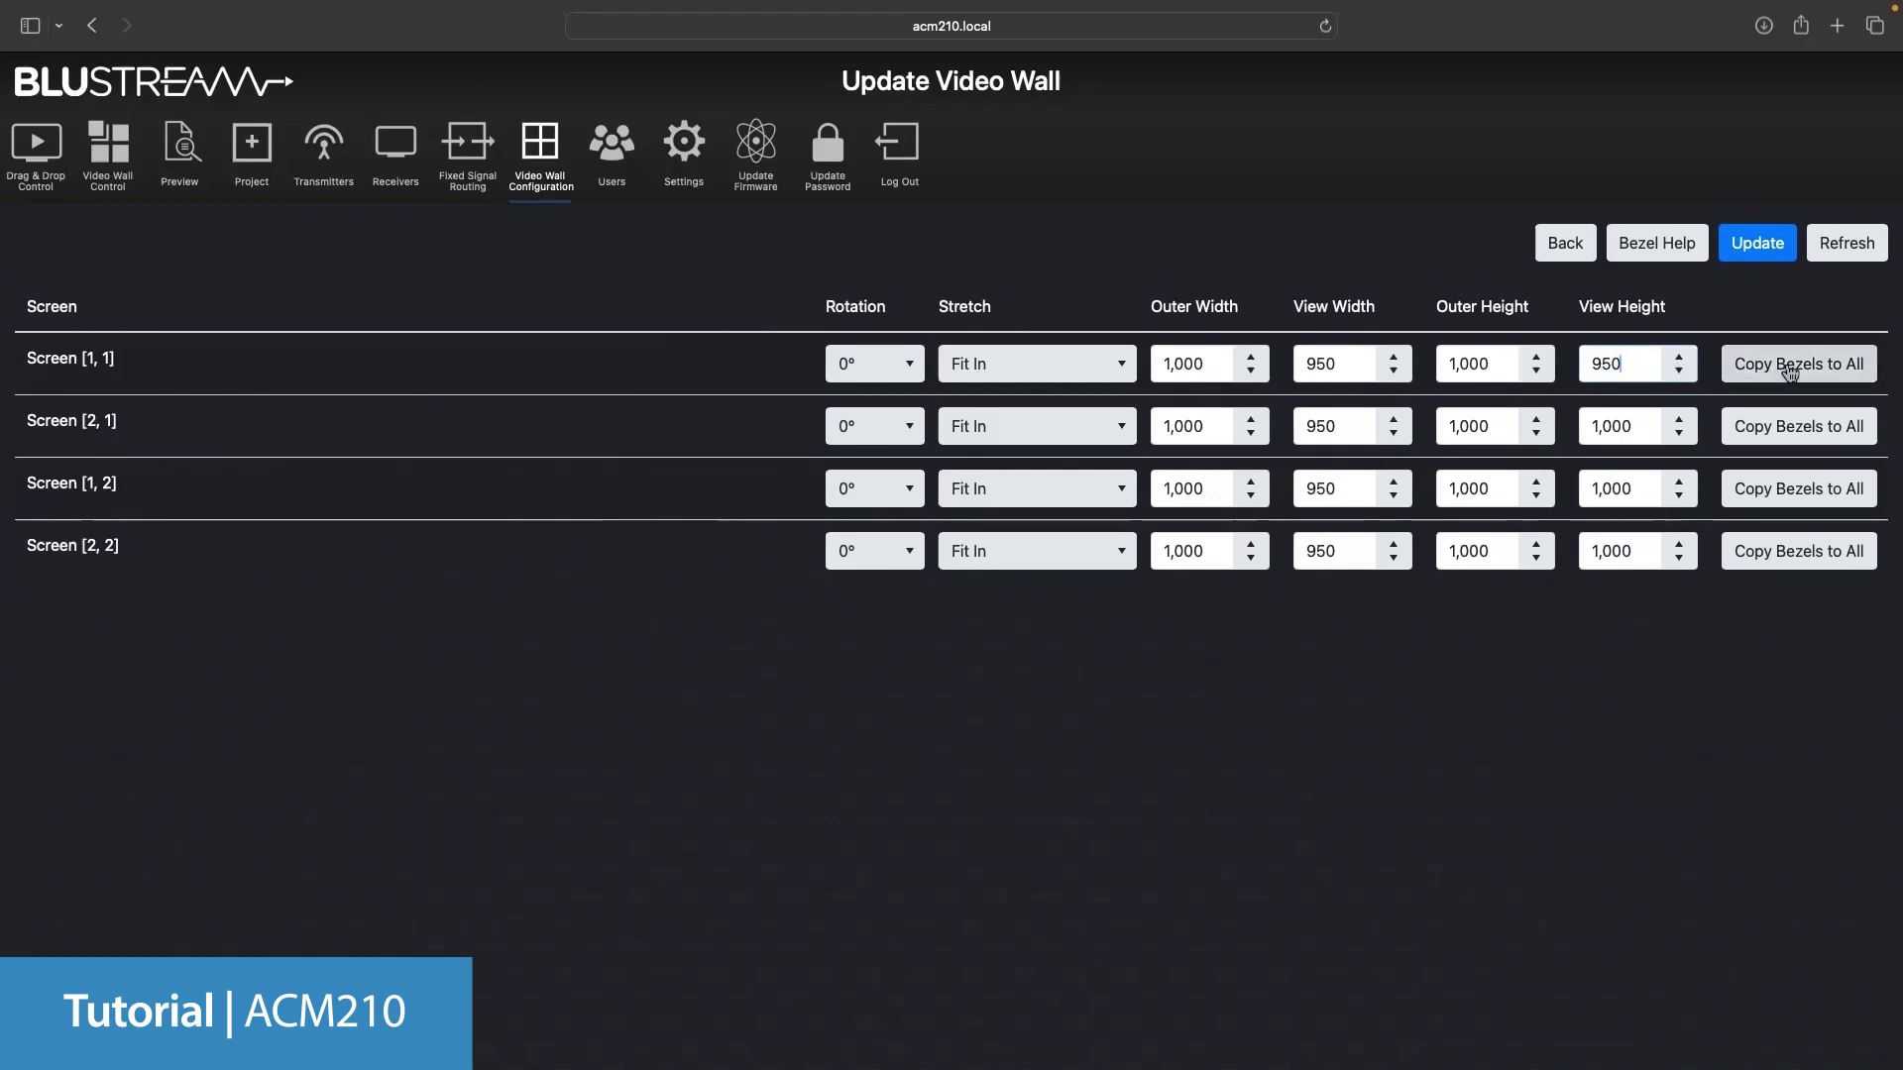
{"action": "left_click", "coordinate": [1790, 373]}
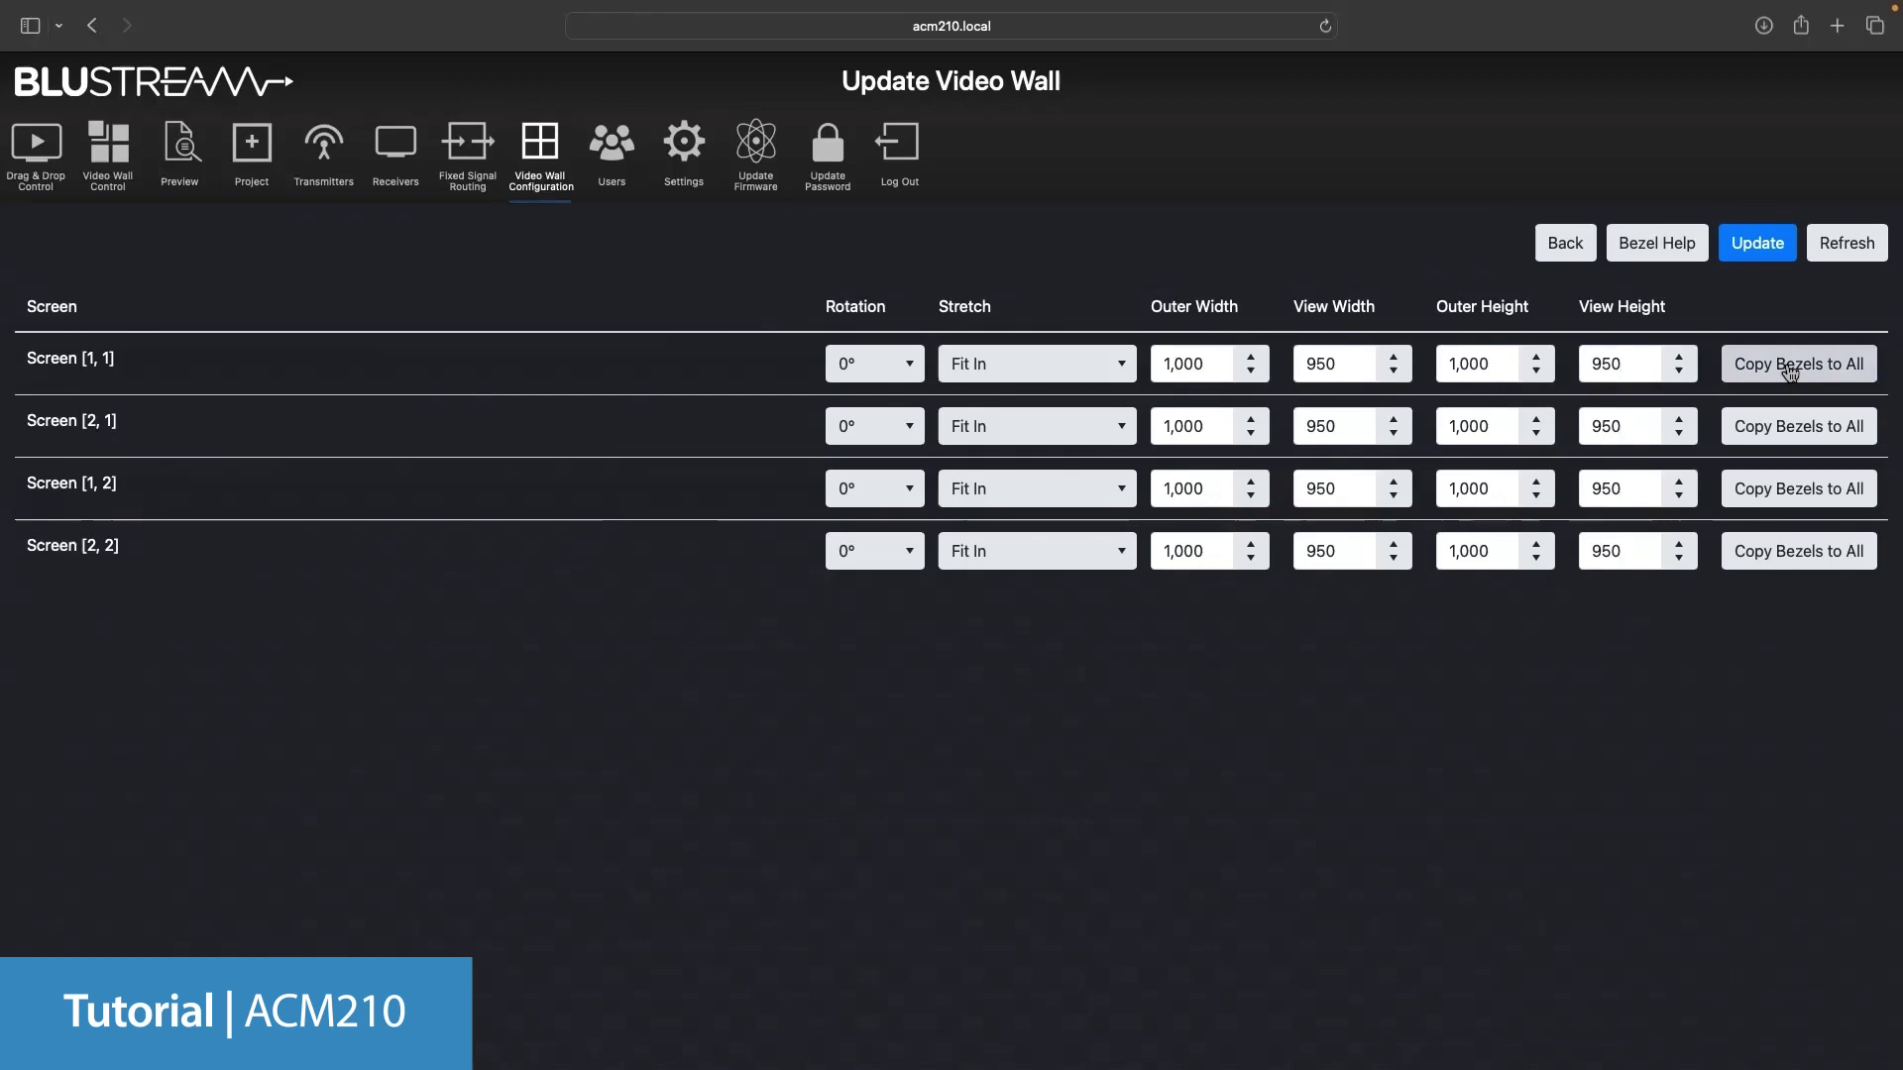
{"action": "left_click", "coordinate": [1762, 240]}
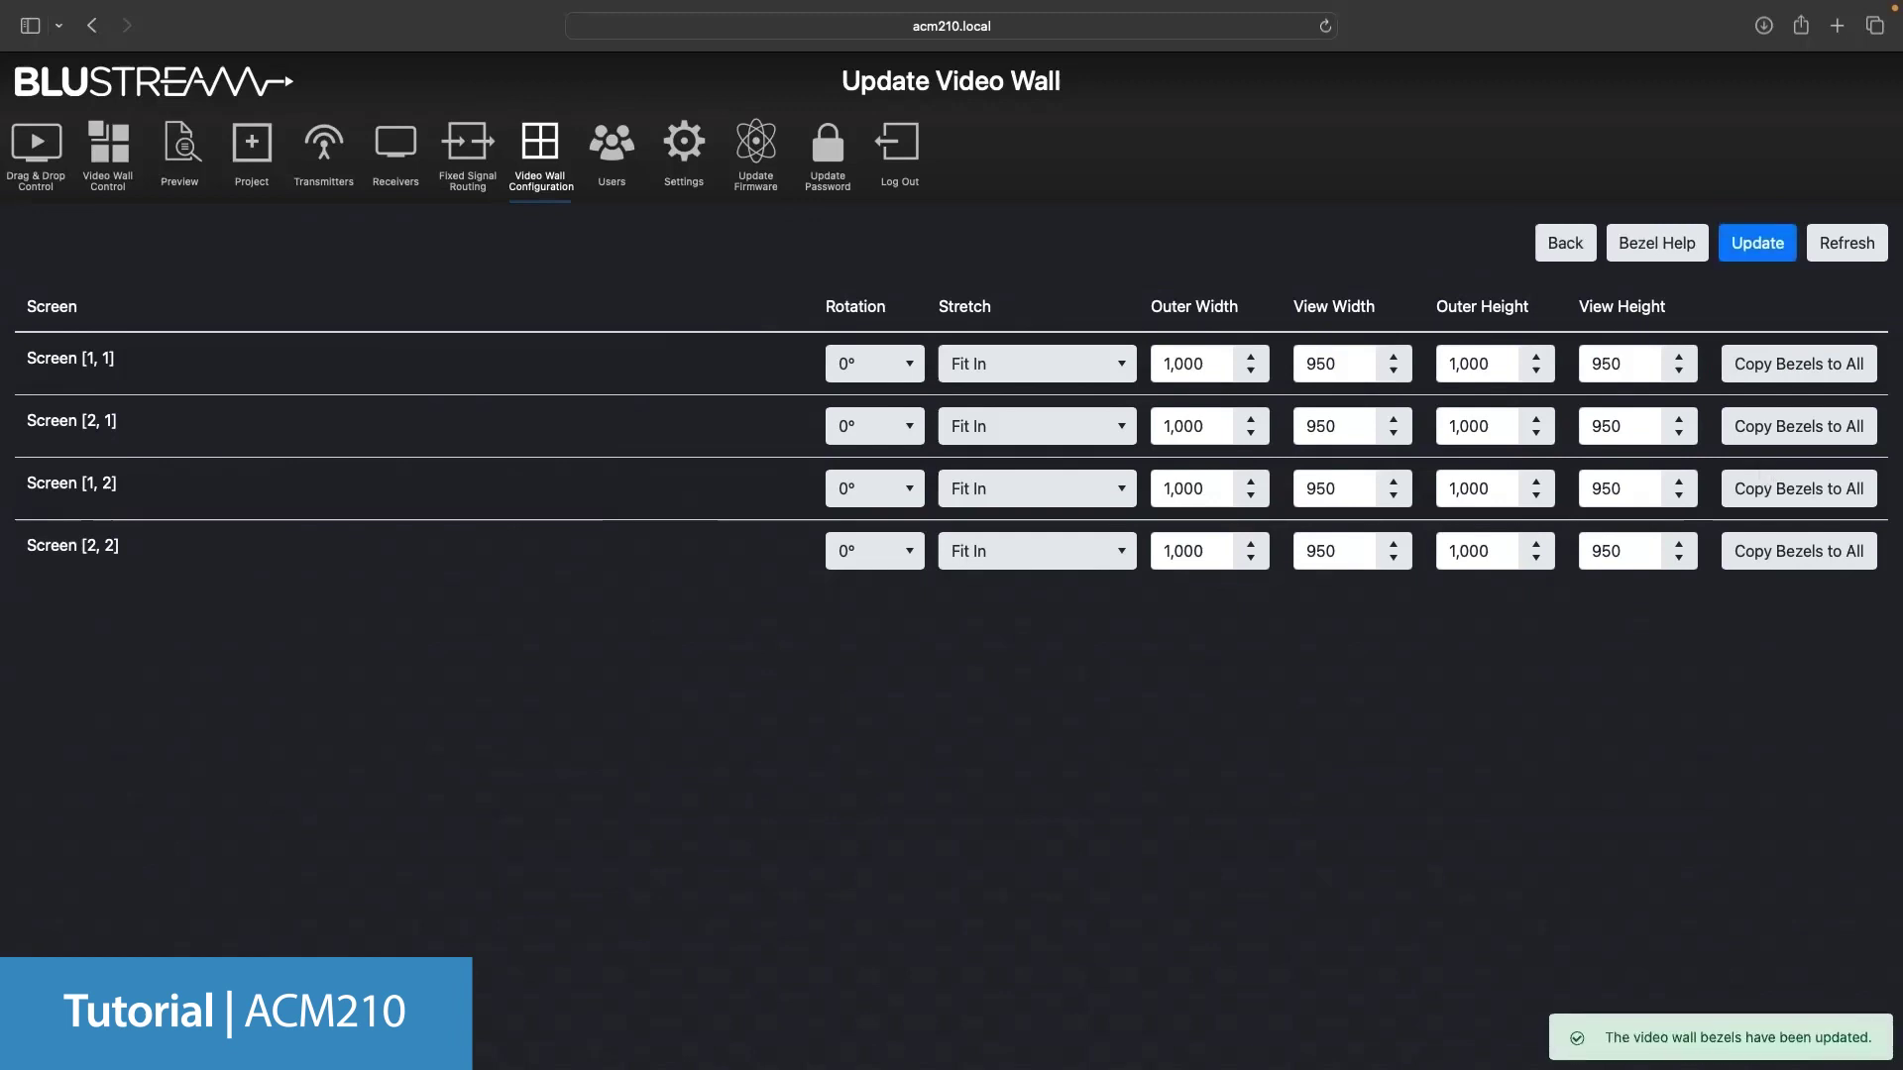
Leave the screen settings and go to Video Wall Drag & Drop Control.
{"action": "left_click", "coordinate": [1566, 245]}
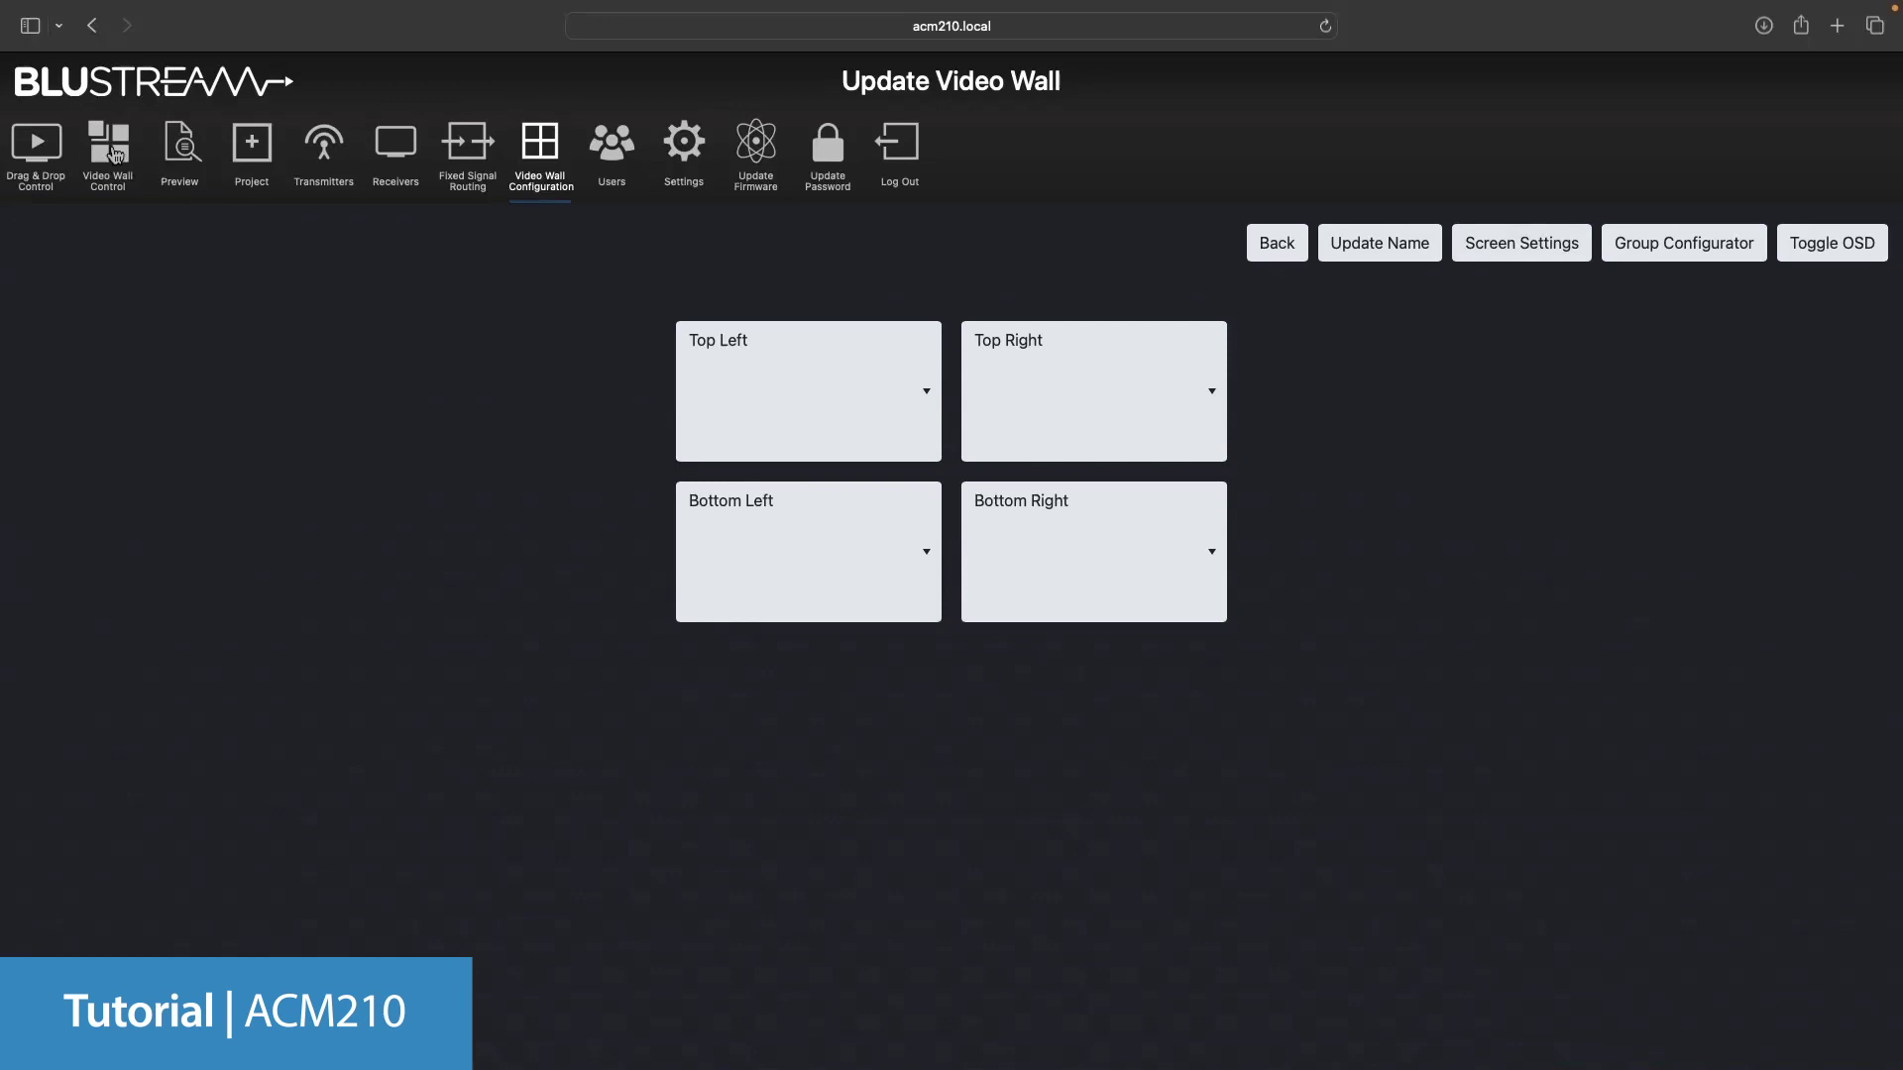
{"action": "left_click", "coordinate": [112, 151]}
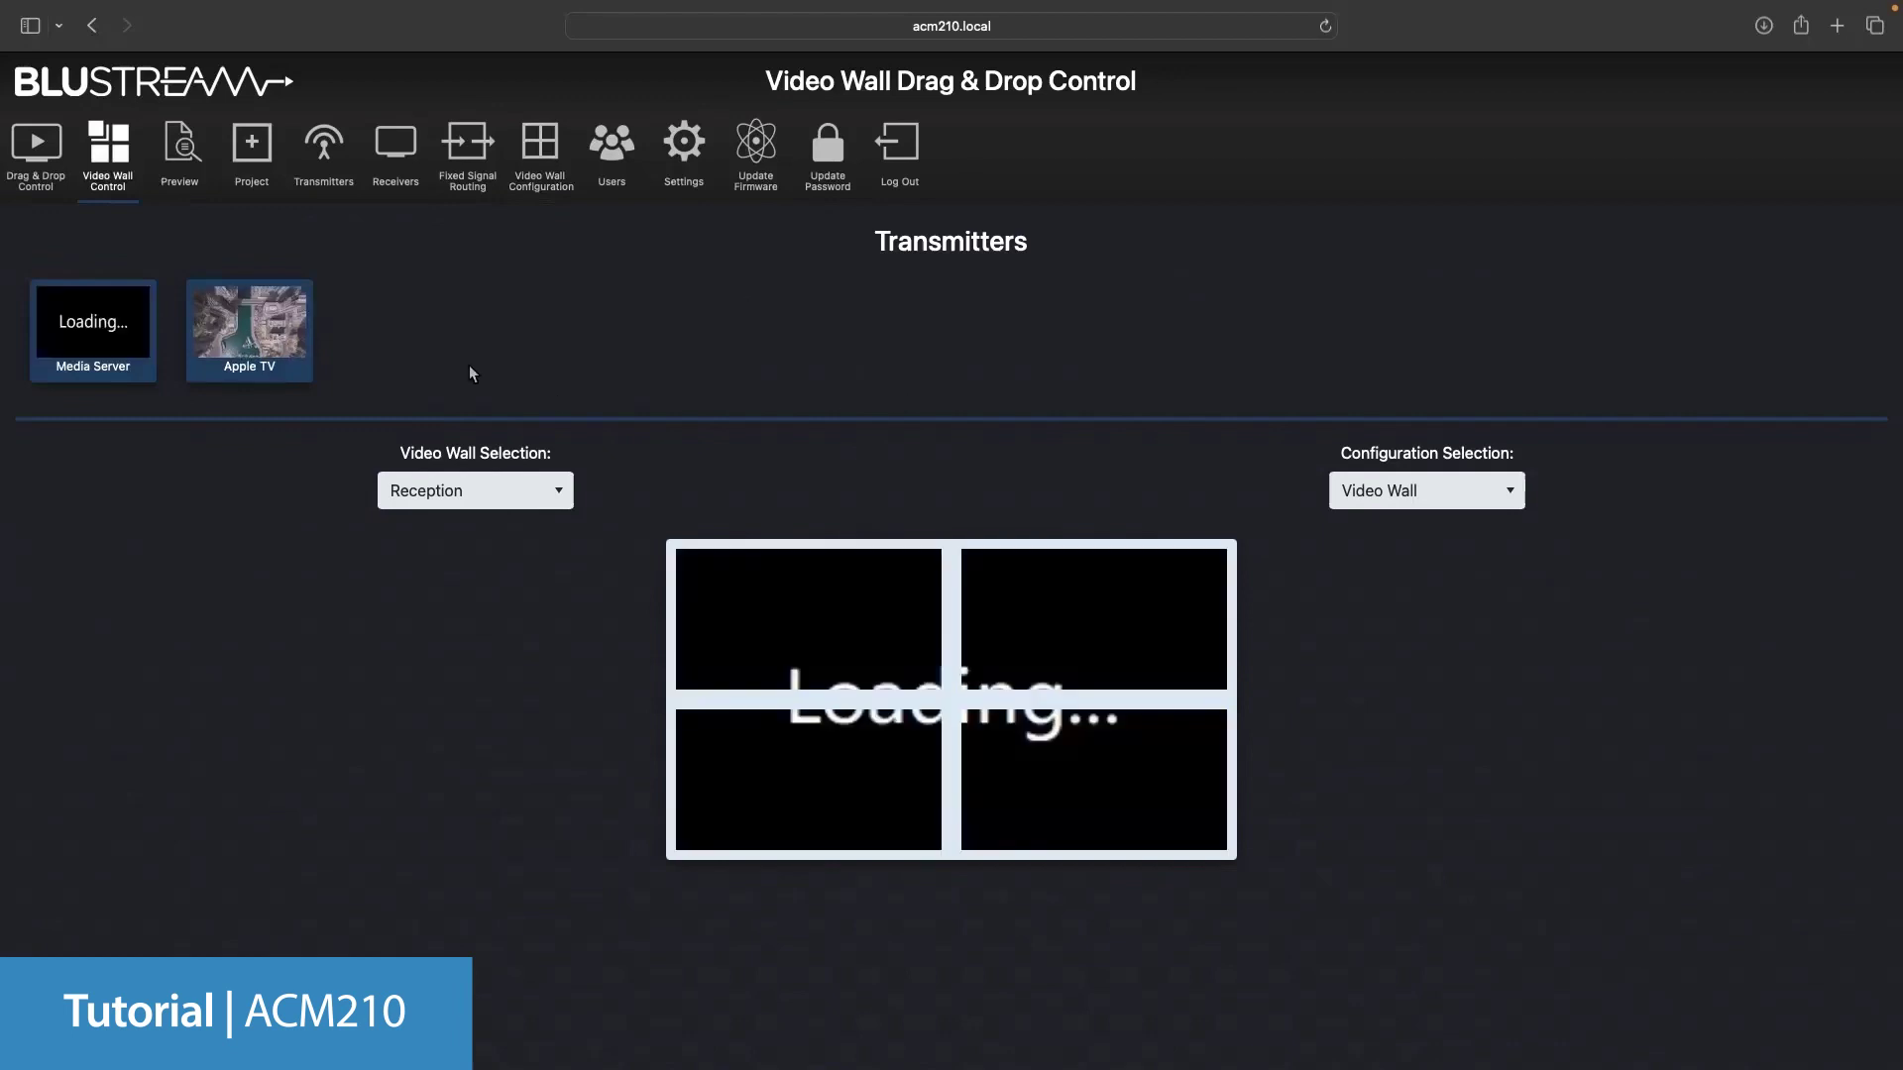
Route Apple TV across the whole Reception wall, keeping Reception as the selected wall.
{"action": "left_click_drag", "start_coordinate": [295, 321], "coordinate": [938, 680]}
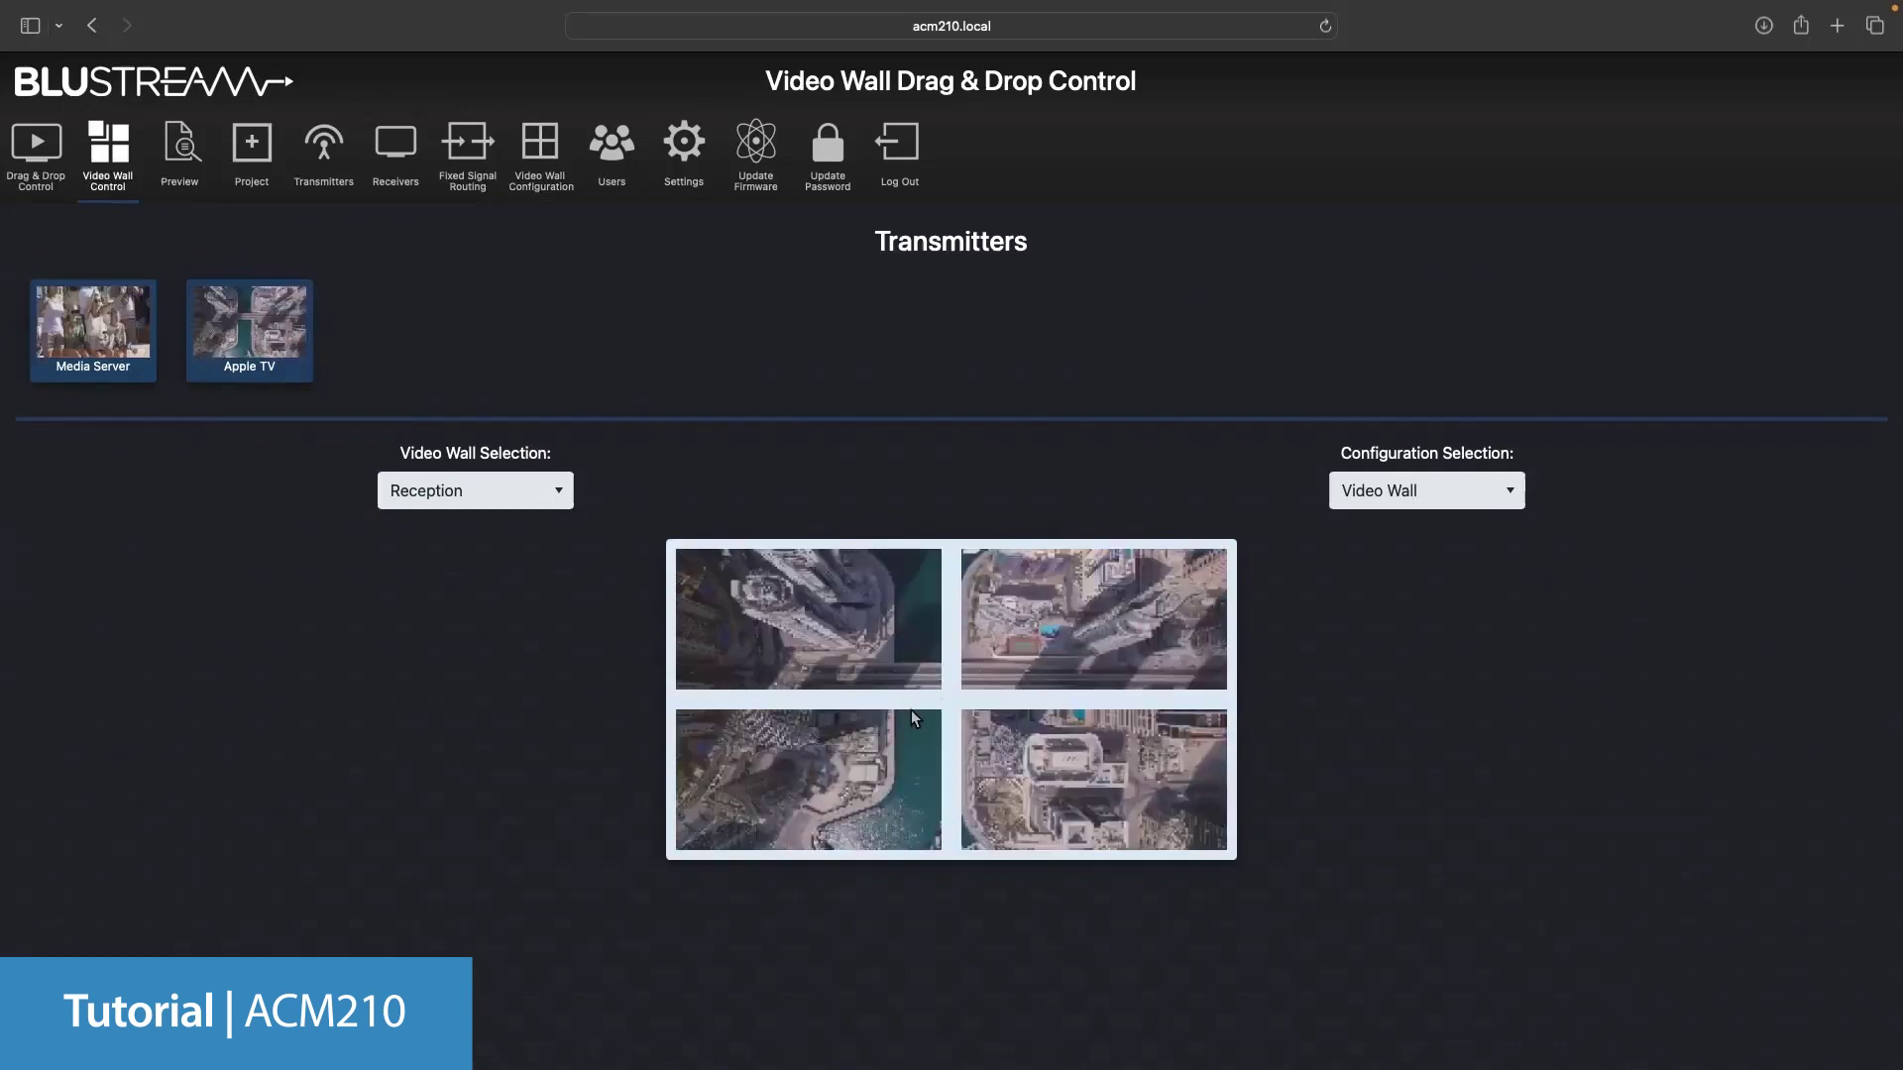
{"action": "left_click", "coordinate": [559, 492]}
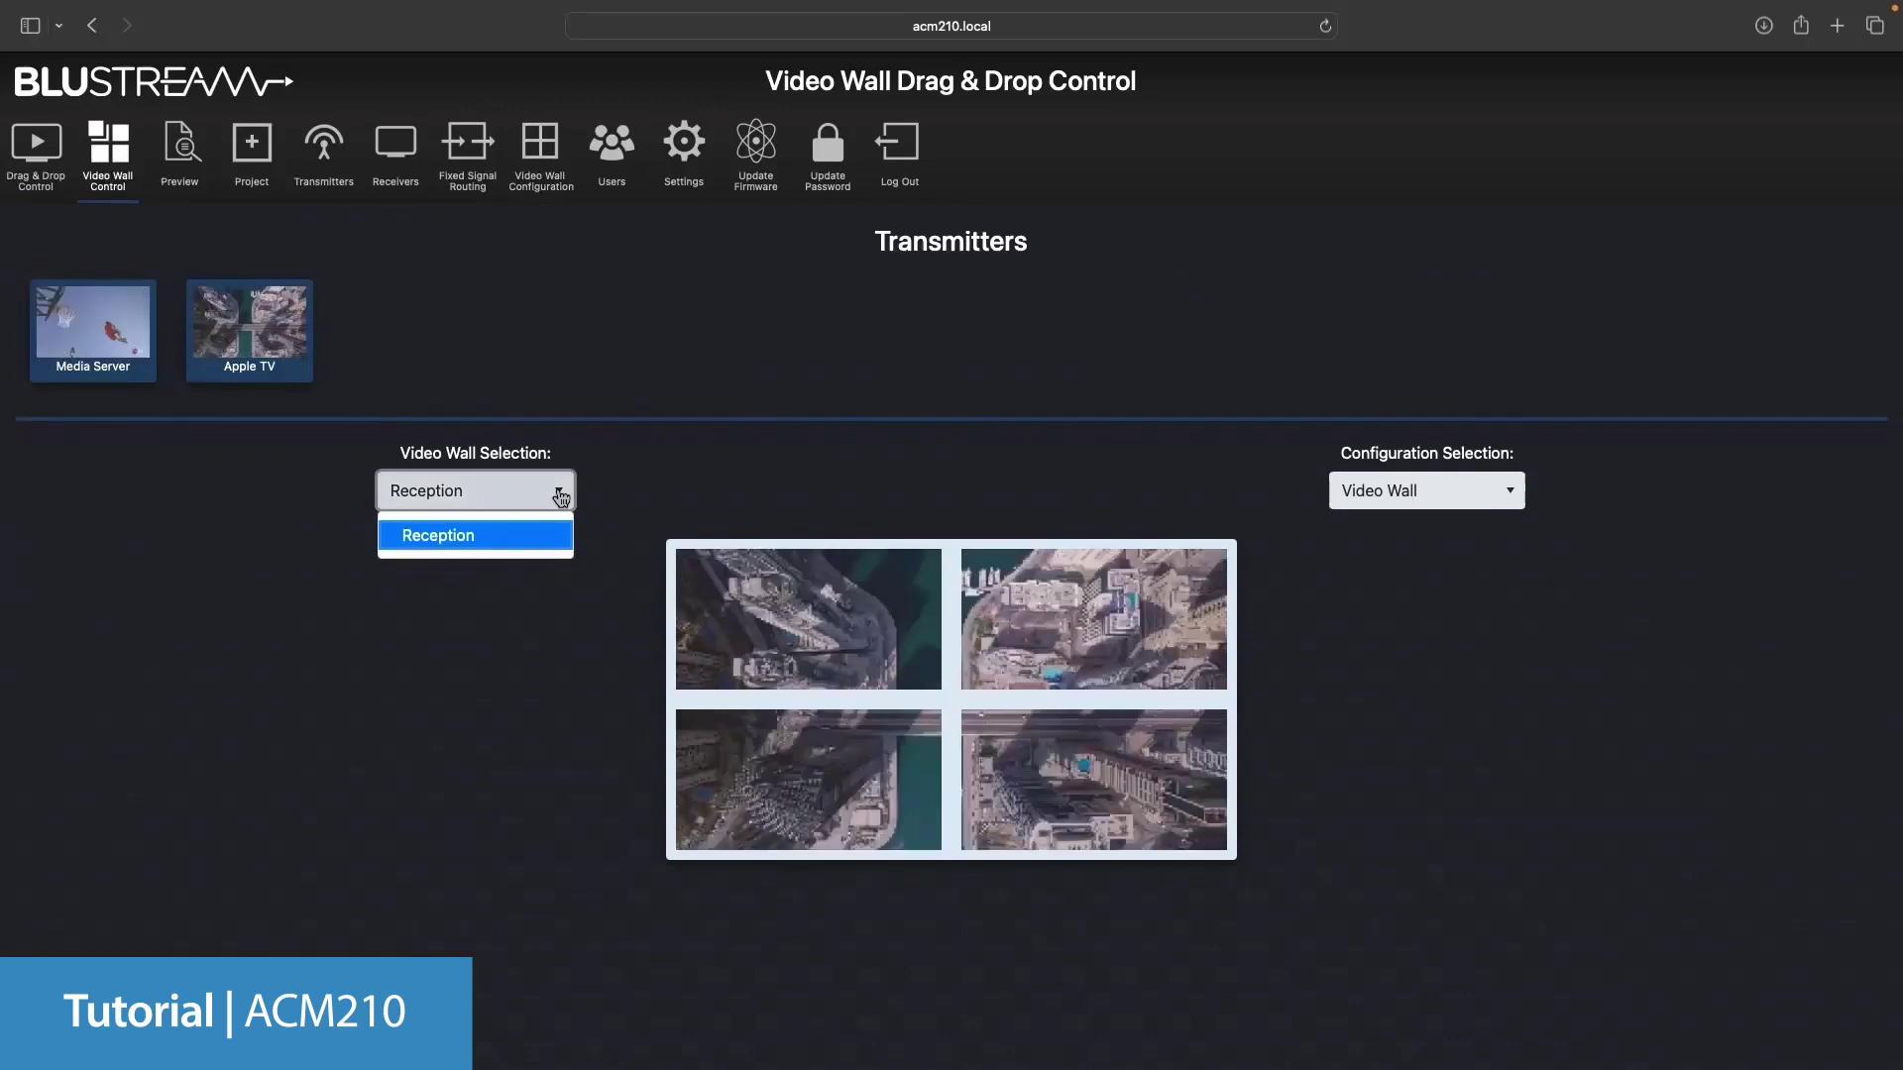
{"action": "left_click", "coordinate": [560, 493]}
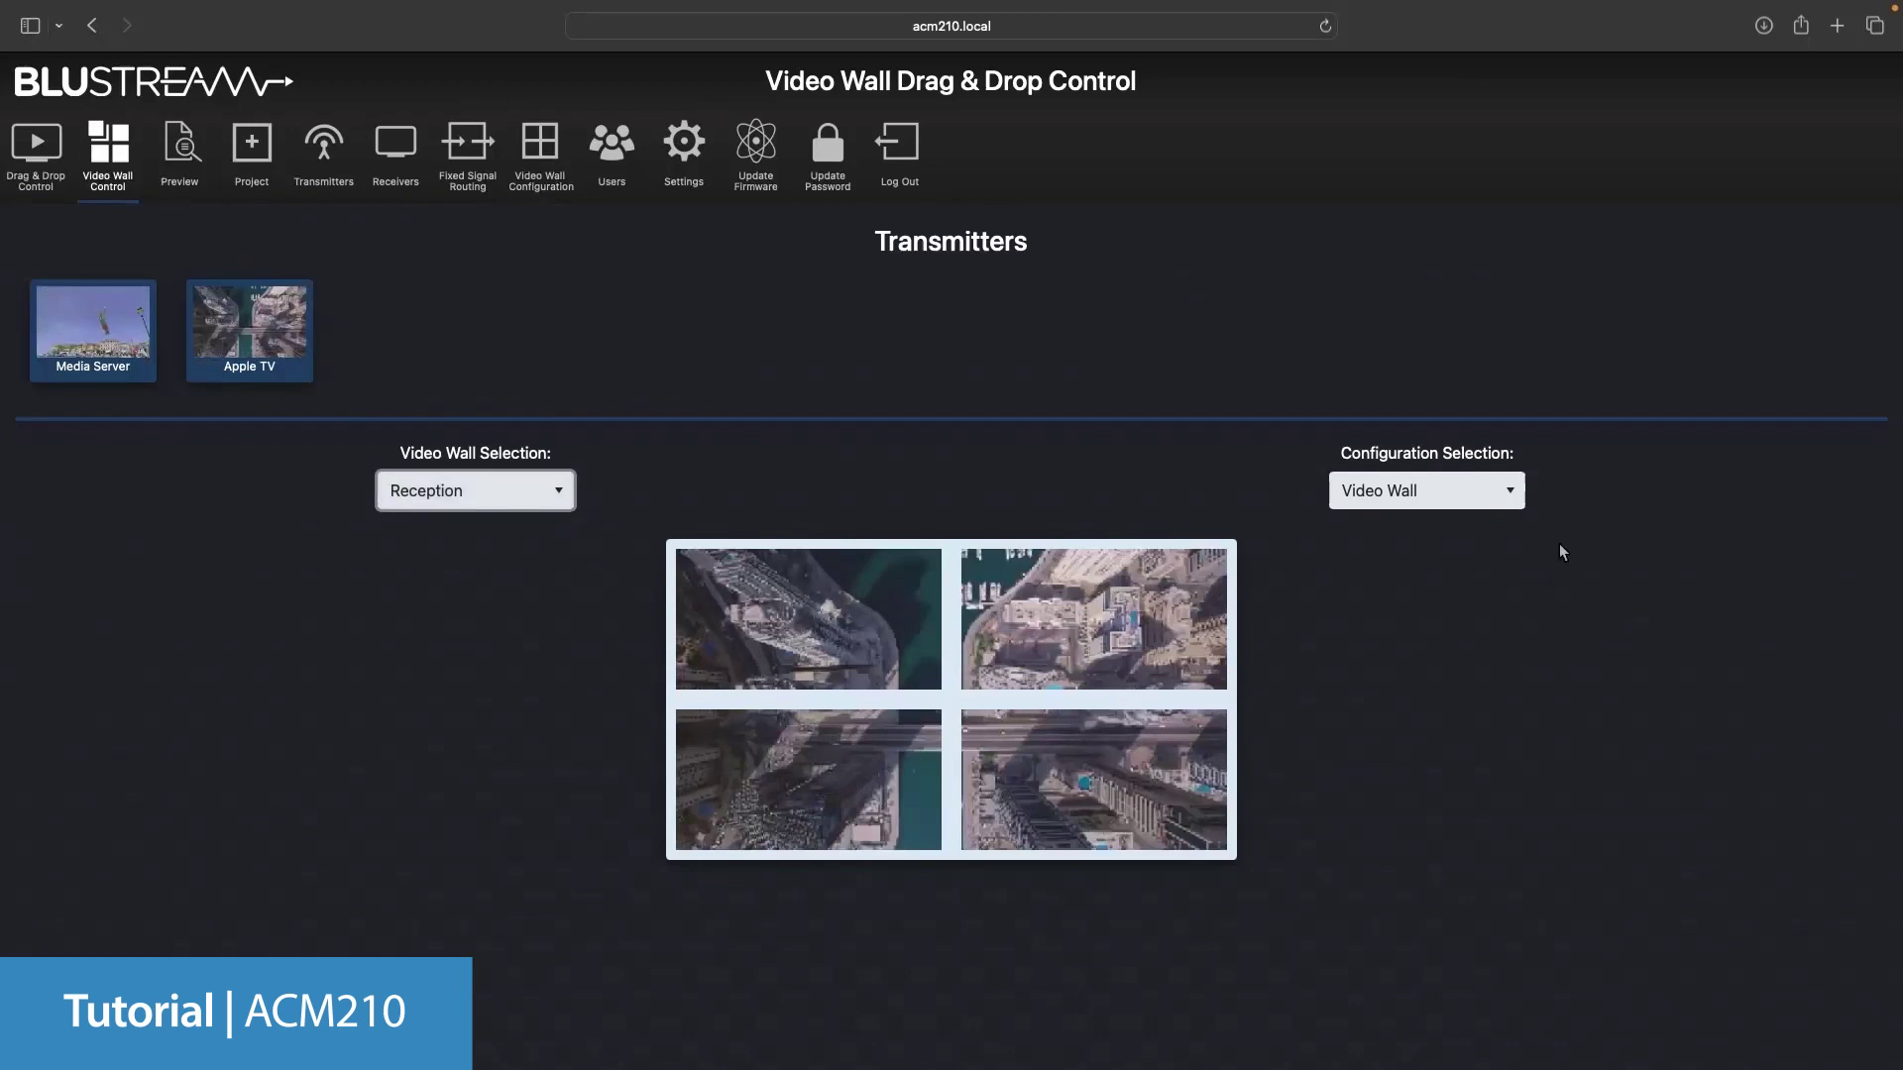
Switch Reception to the Individual configuration and put Apple TV on the top-right screen.
{"action": "left_click", "coordinate": [1511, 493]}
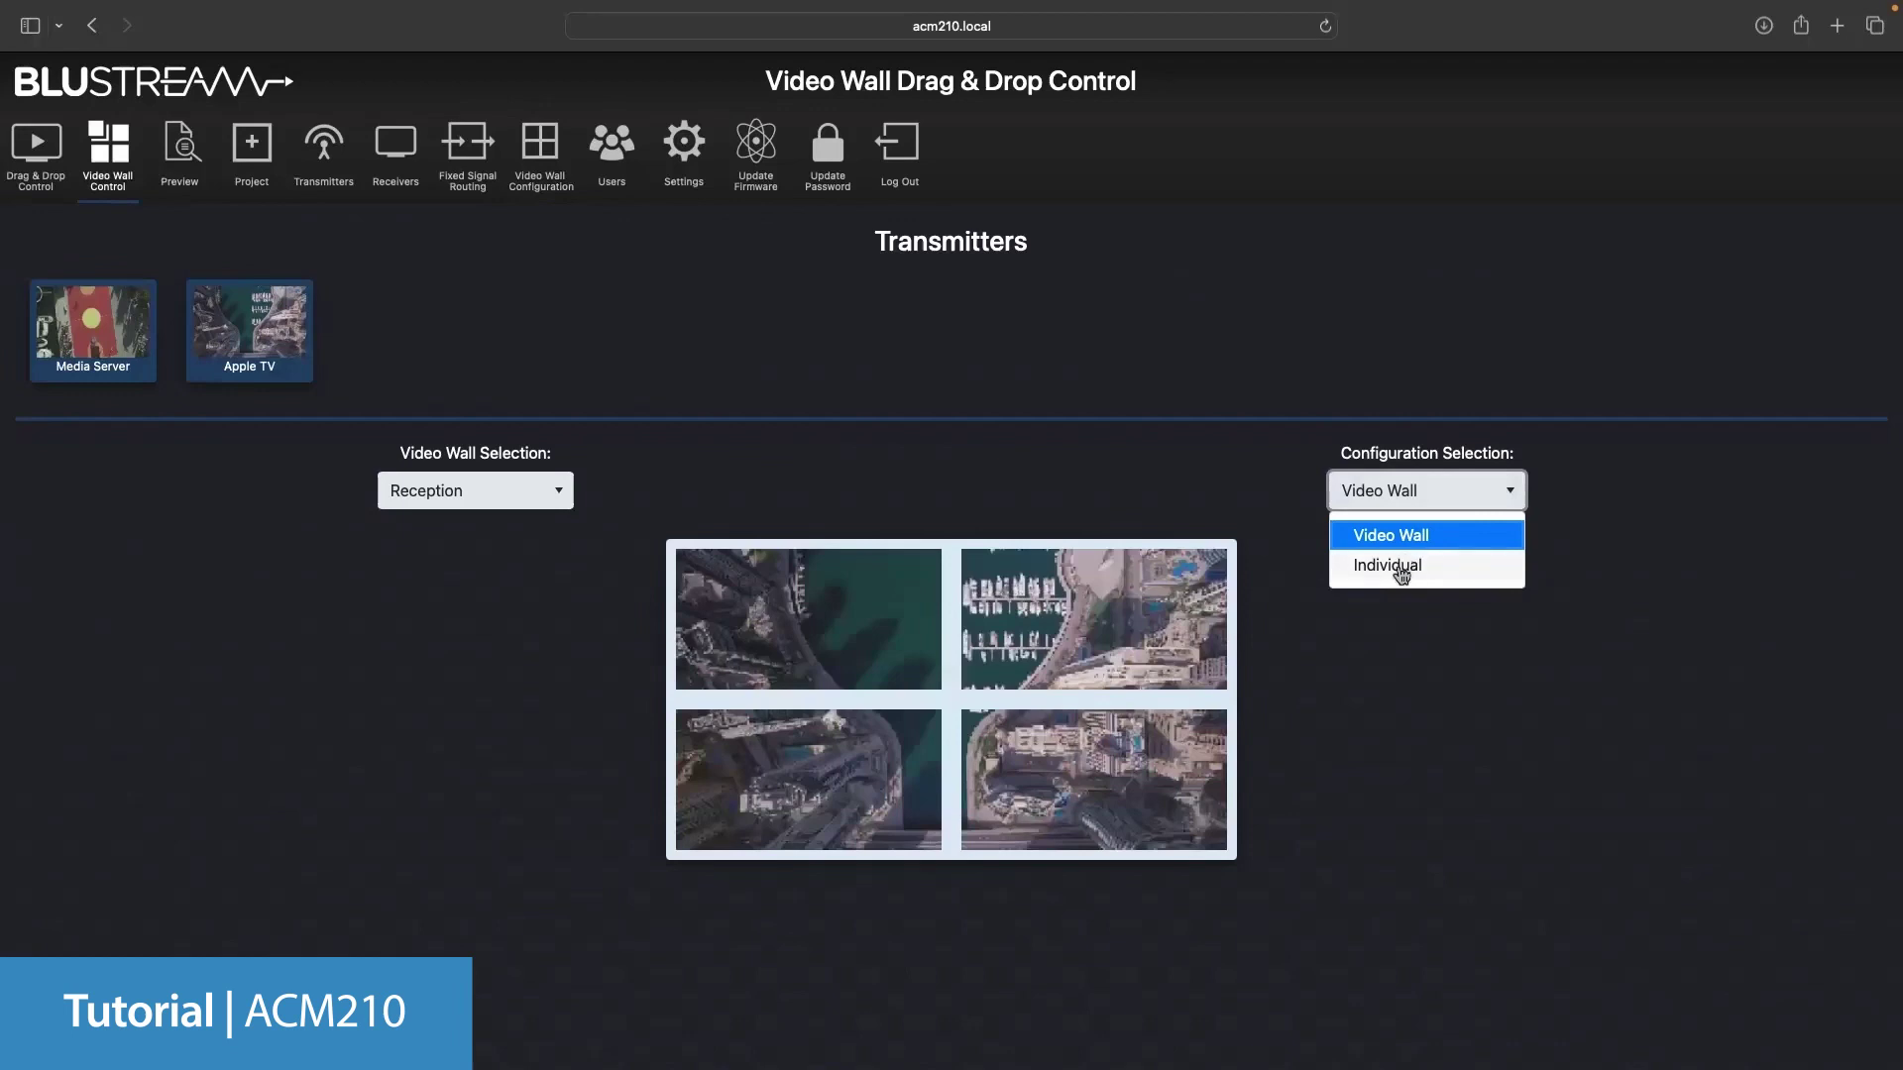
{"action": "left_click", "coordinate": [1401, 569]}
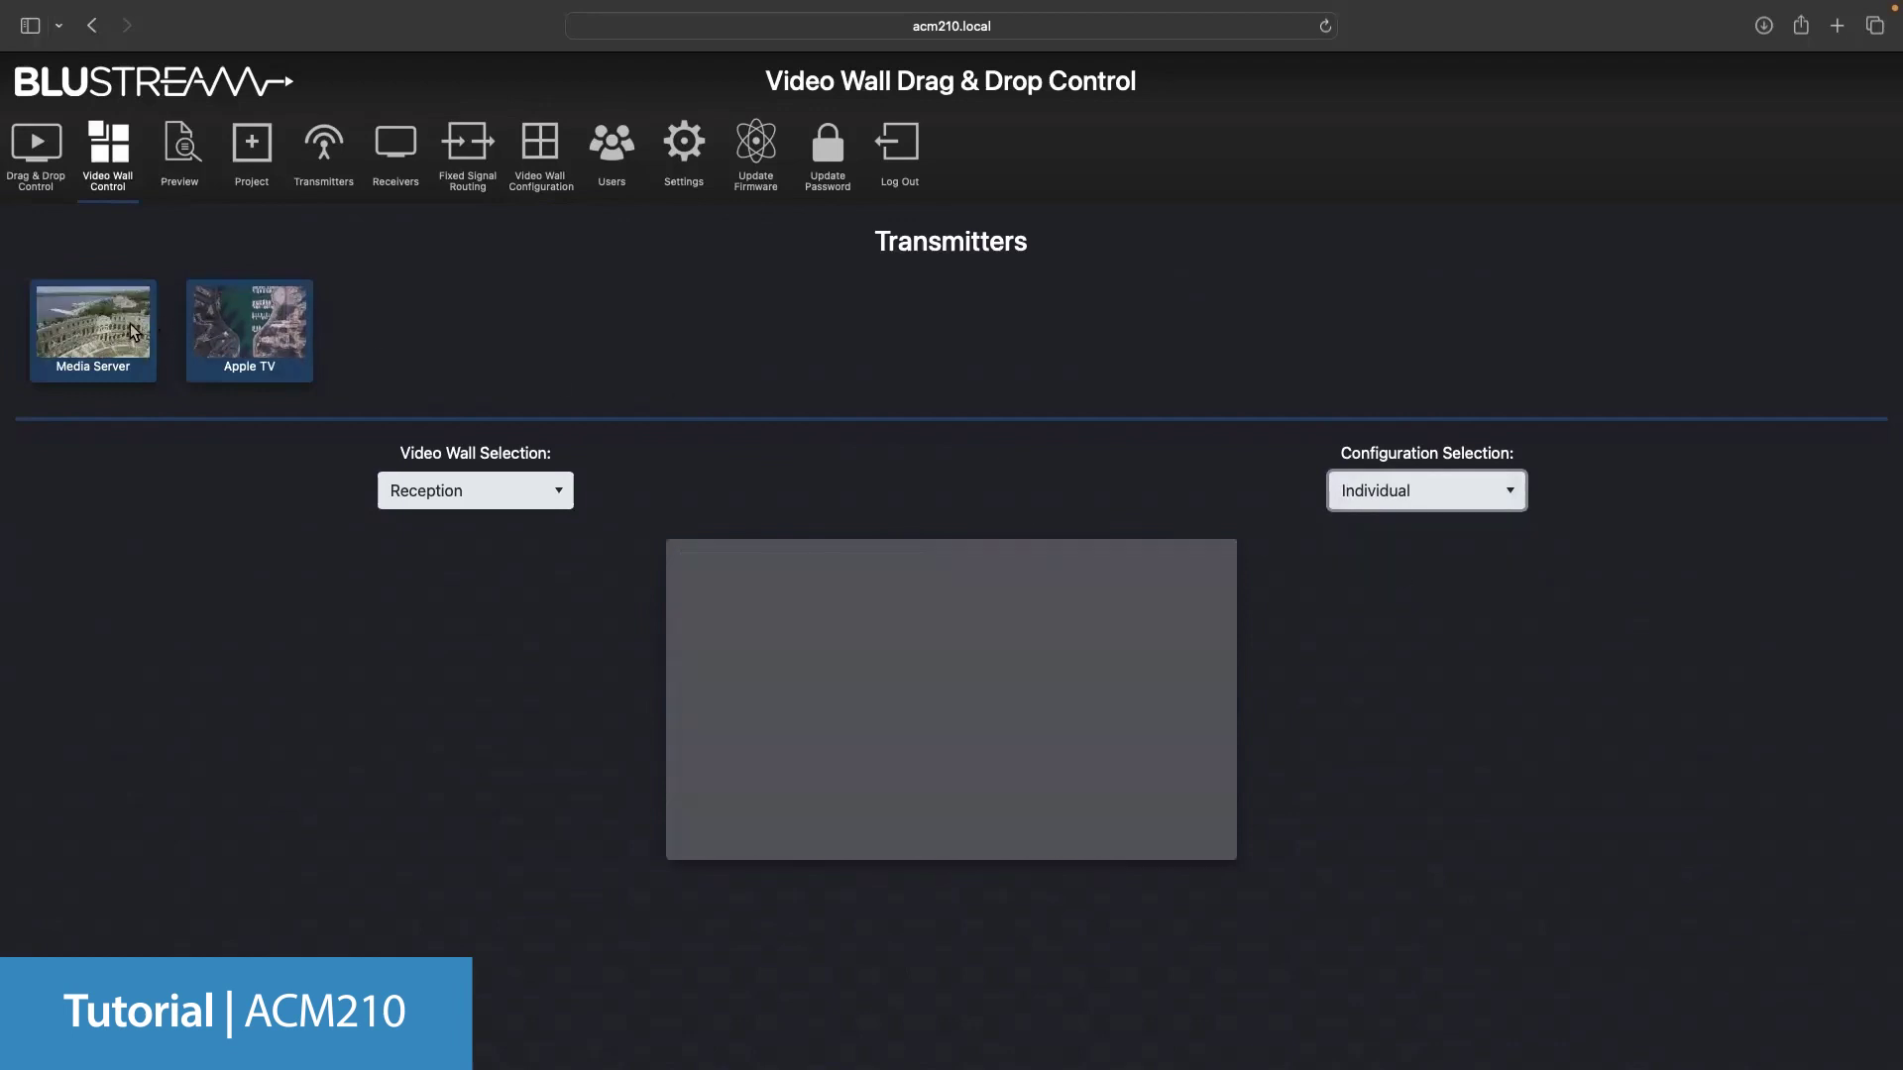
{"action": "left_click_drag", "start_coordinate": [264, 333], "coordinate": [1108, 614]}
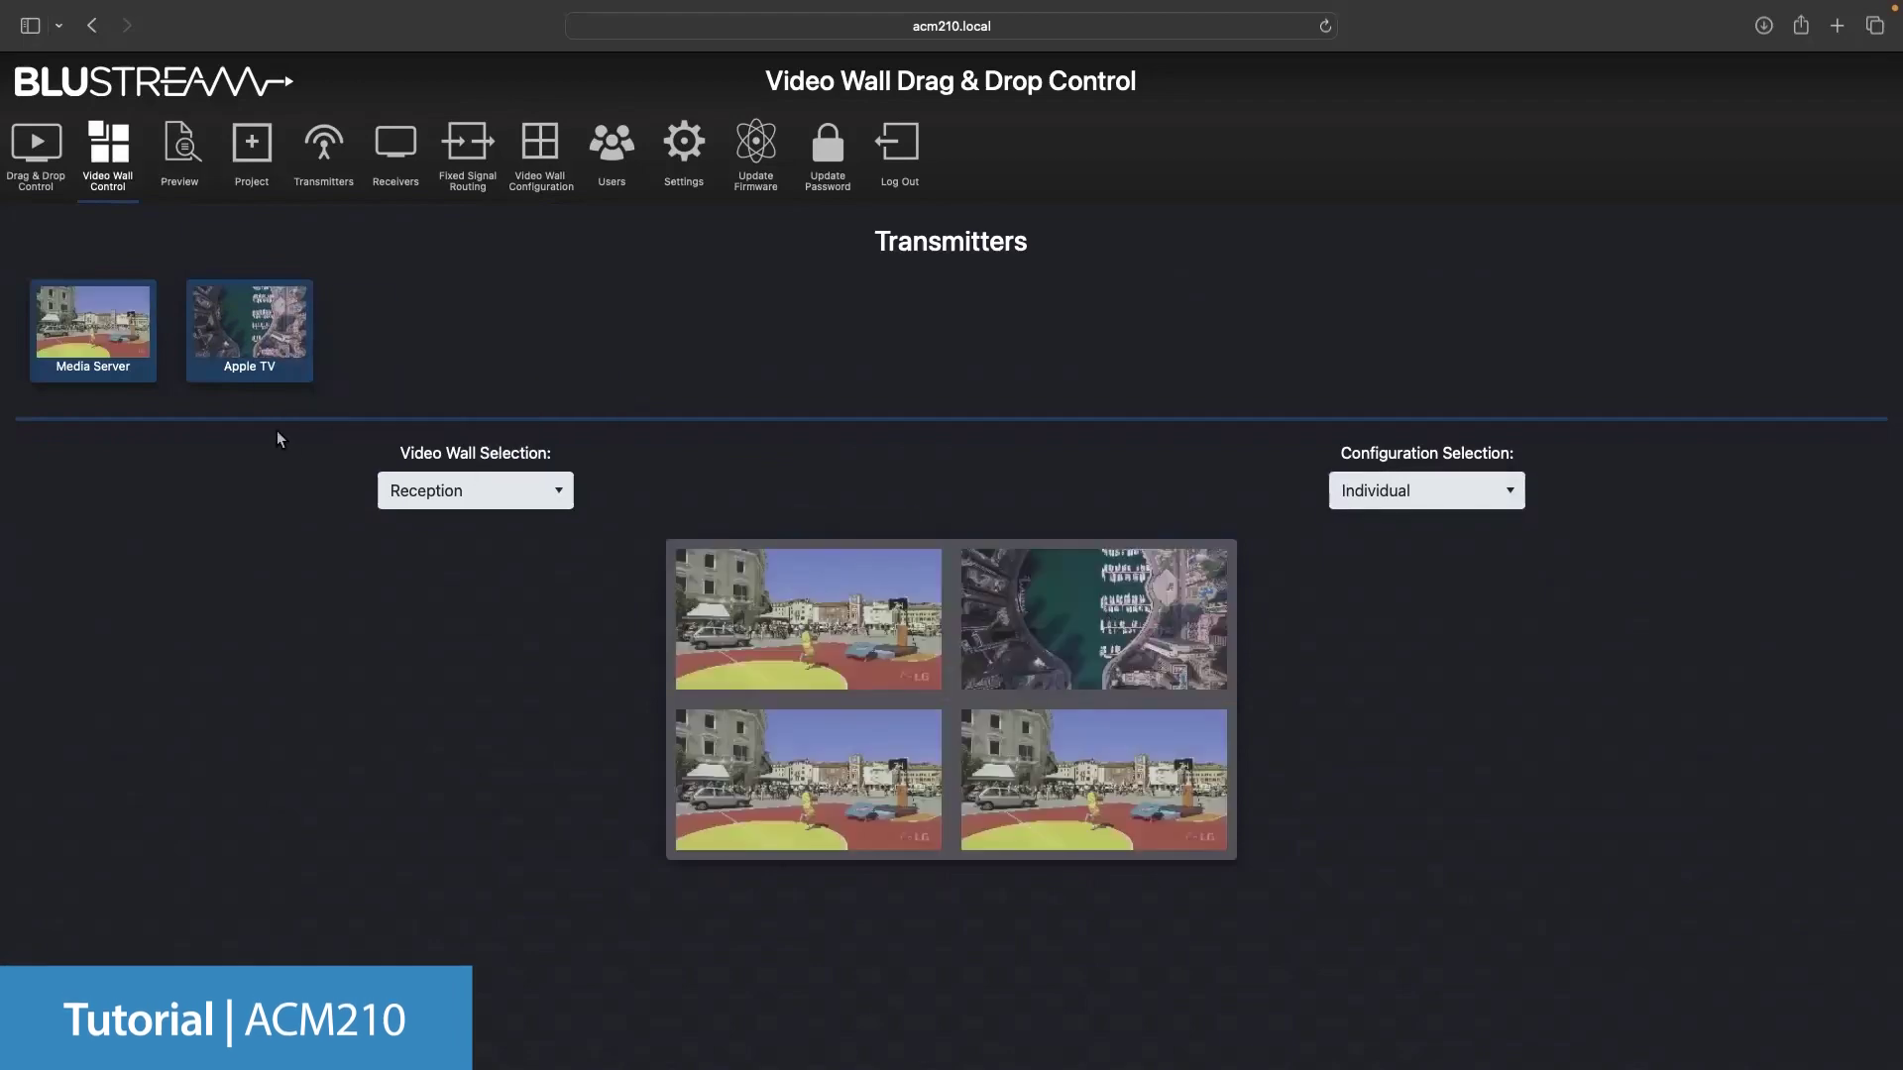